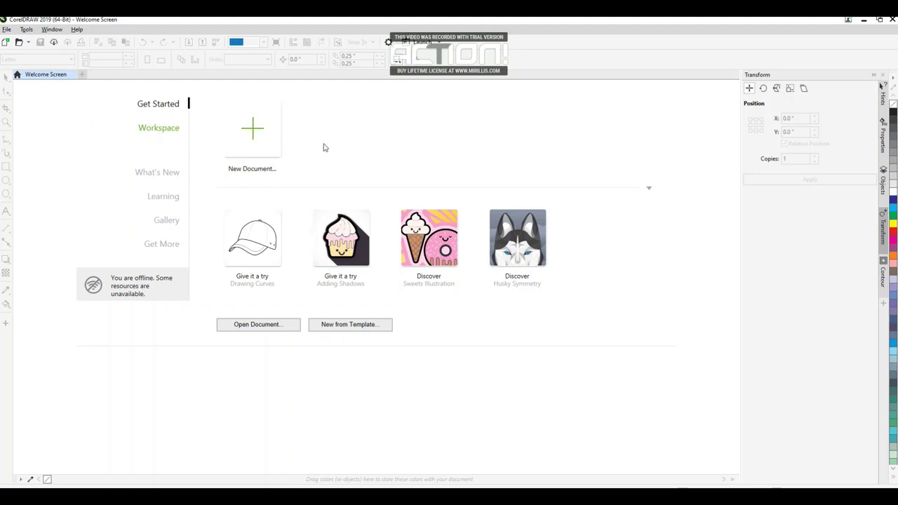
# Create a new one-page document with the A3 Extension page size, 330 x 483 mm
pyautogui.click(254, 128)
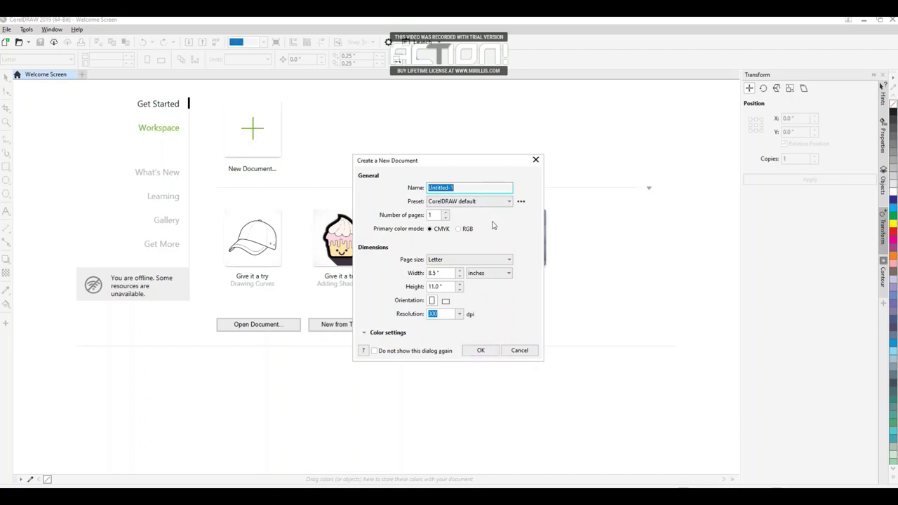
pyautogui.click(460, 261)
pyautogui.scroll(-10, 470, 316)
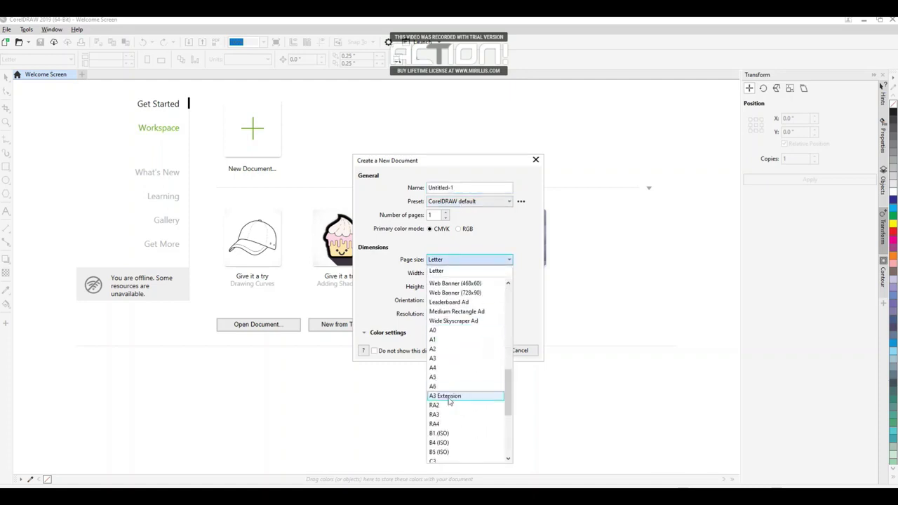
pyautogui.click(449, 399)
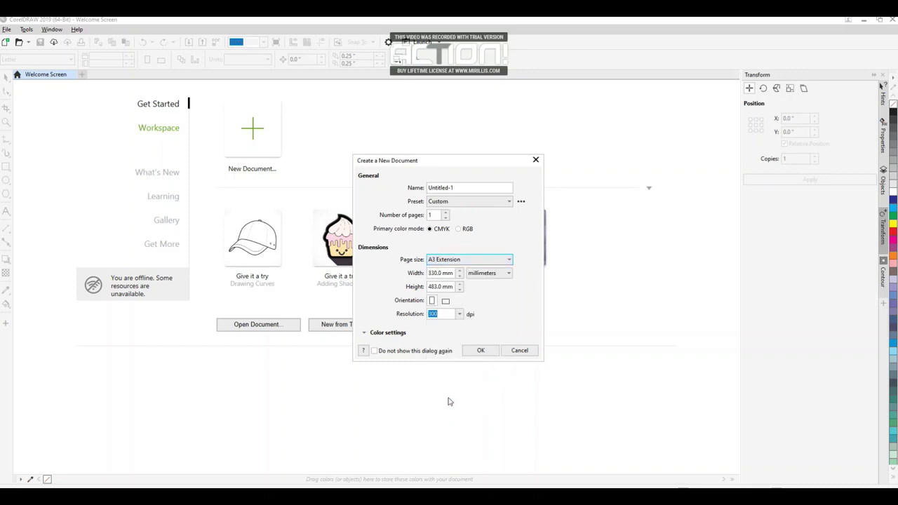
pyautogui.click(477, 351)
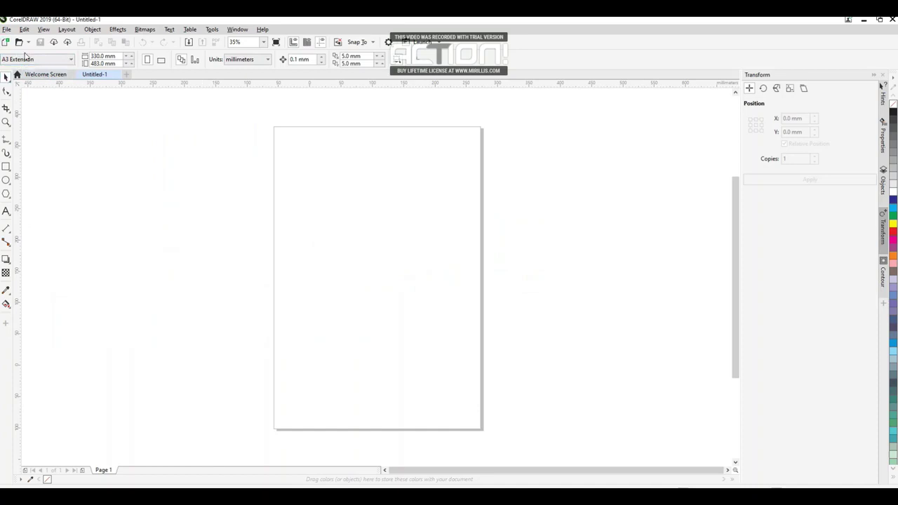
# In File Explorer, open the "desain vector jadi" folder inside FILE DESAIN BUILD TRUST on drive D
pyautogui.scroll(-2, 302, 231)
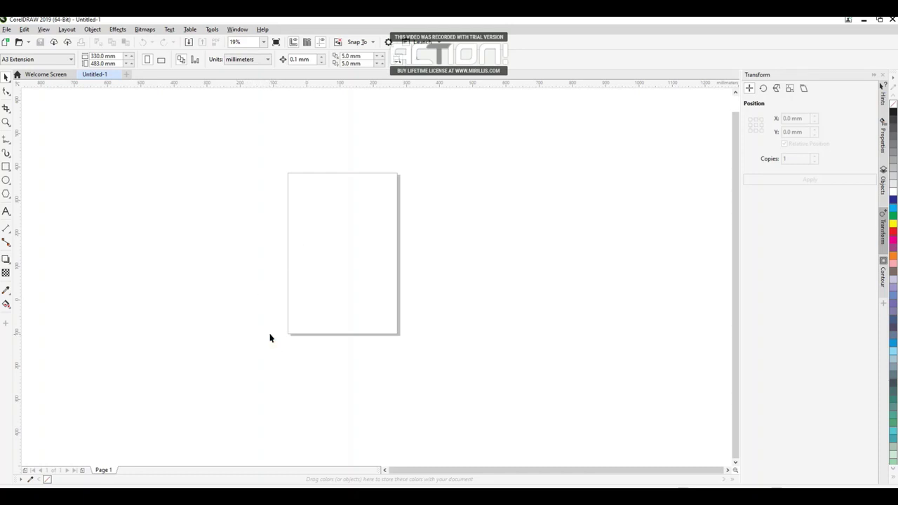
pyautogui.press('super+e')
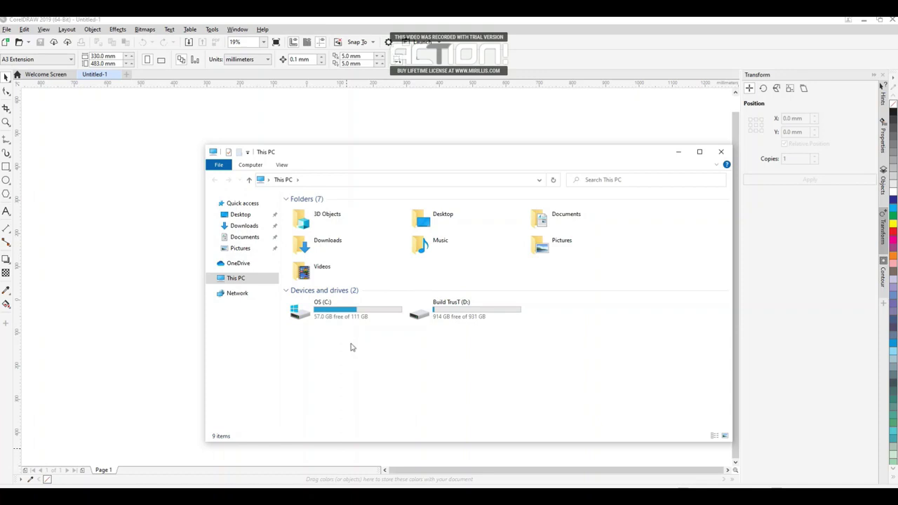
pyautogui.doubleClick(435, 316)
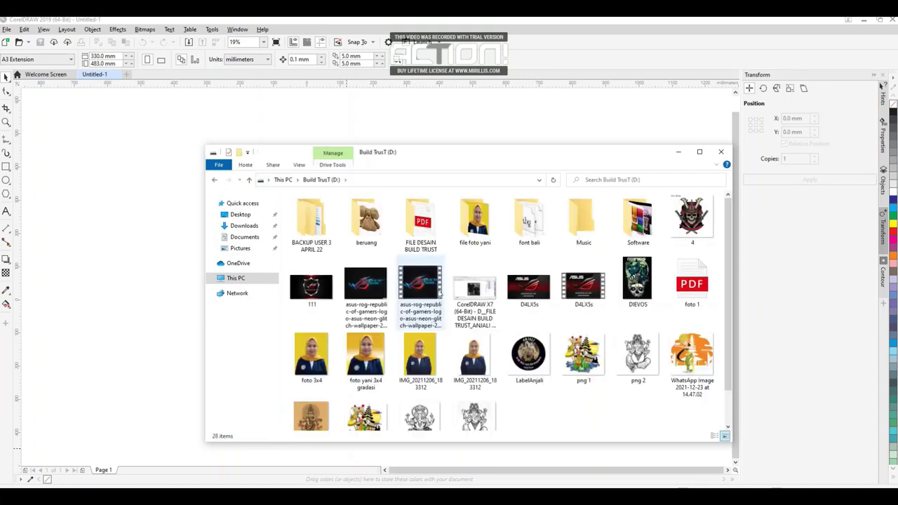
pyautogui.doubleClick(423, 223)
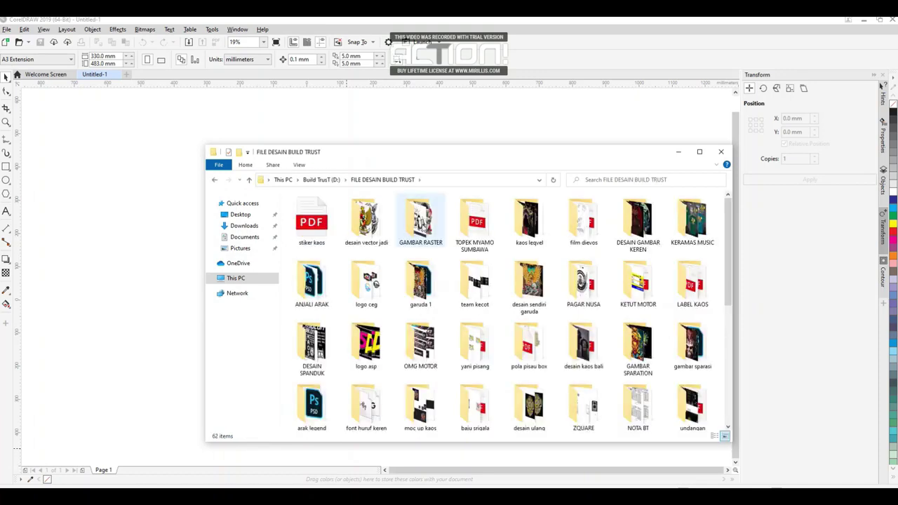
pyautogui.doubleClick(366, 219)
# Import the samurai head with two swords JPG from the folder onto the upper left part of the page
pyautogui.click(488, 301)
pyautogui.scroll(-5, 488, 300)
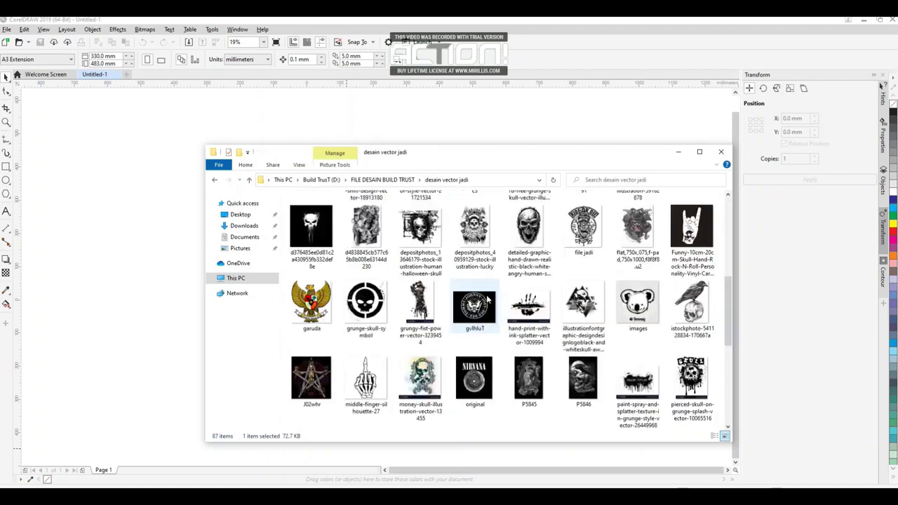
pyautogui.scroll(-3, 488, 300)
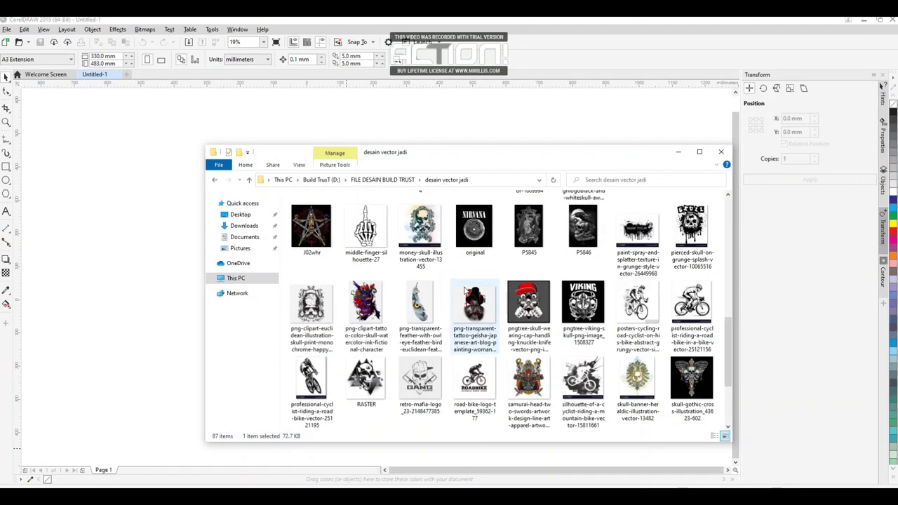
pyautogui.click(528, 387)
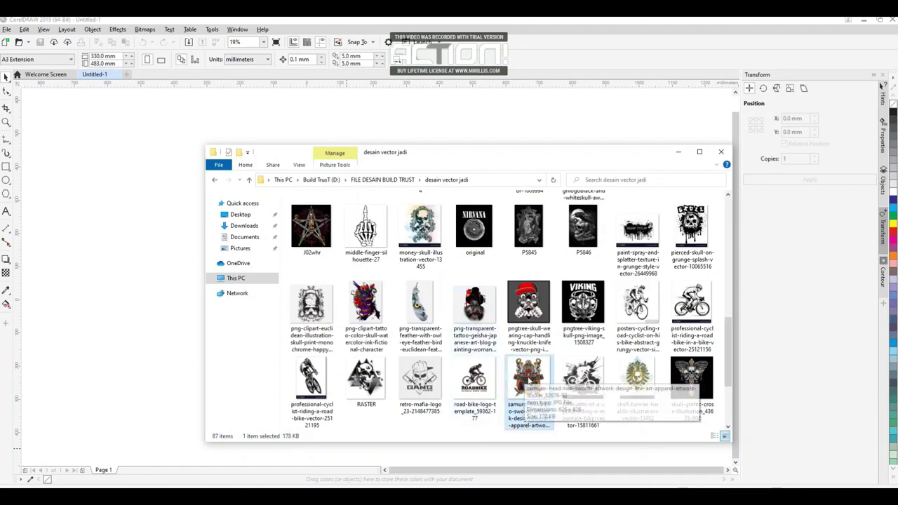
pyautogui.moveTo(528, 383); pyautogui.dragTo(313, 198)
pyautogui.click(164, 170)
pyautogui.scroll(5, 297, 191)
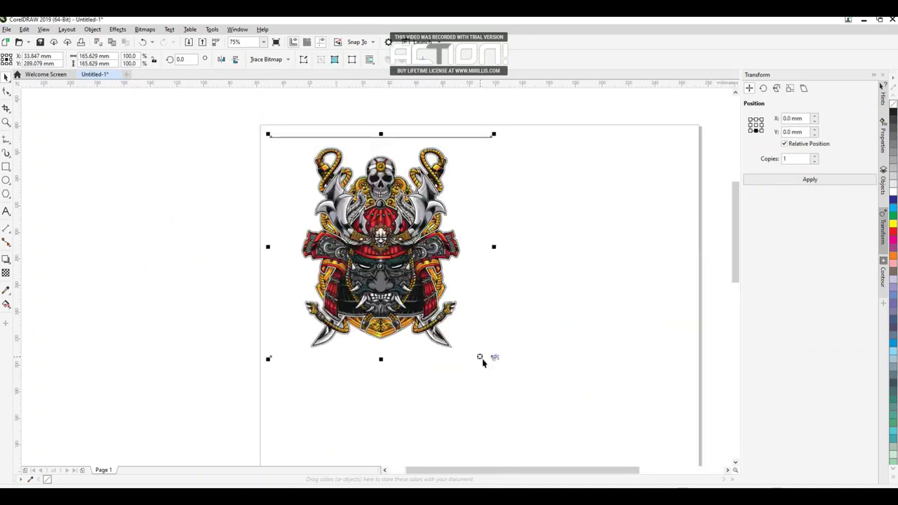
# Scale the samurai image down proportionally to about 122 mm square, keeping its upper left corner in place
pyautogui.moveTo(493, 360); pyautogui.dragTo(453, 359)
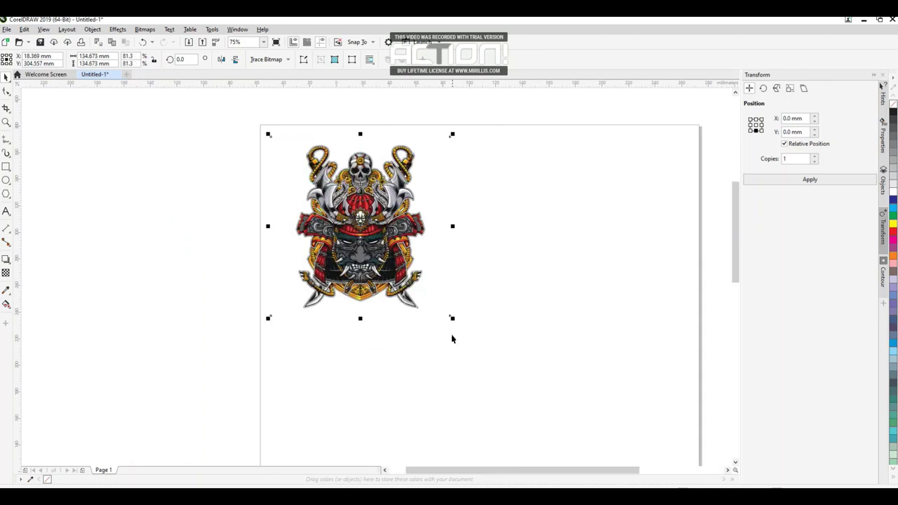
pyautogui.moveTo(451, 319); pyautogui.dragTo(431, 315)
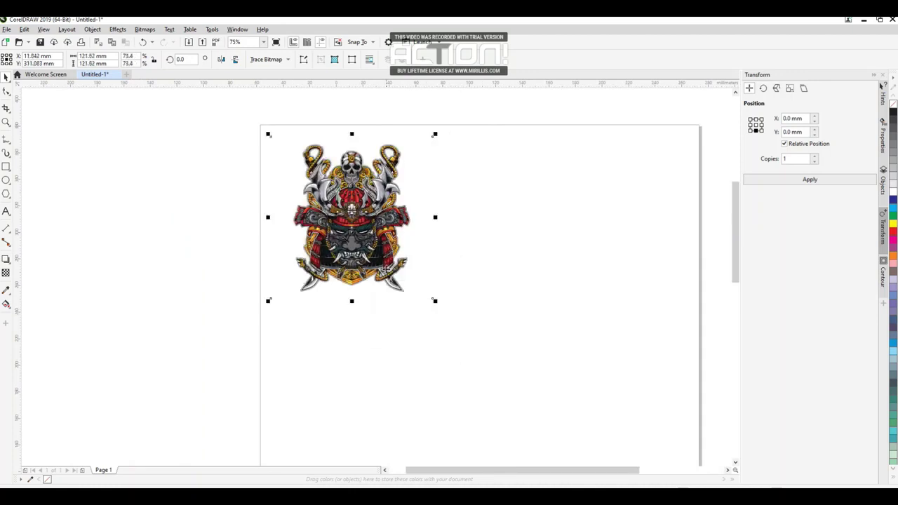
pyautogui.scroll(-2, 339, 255)
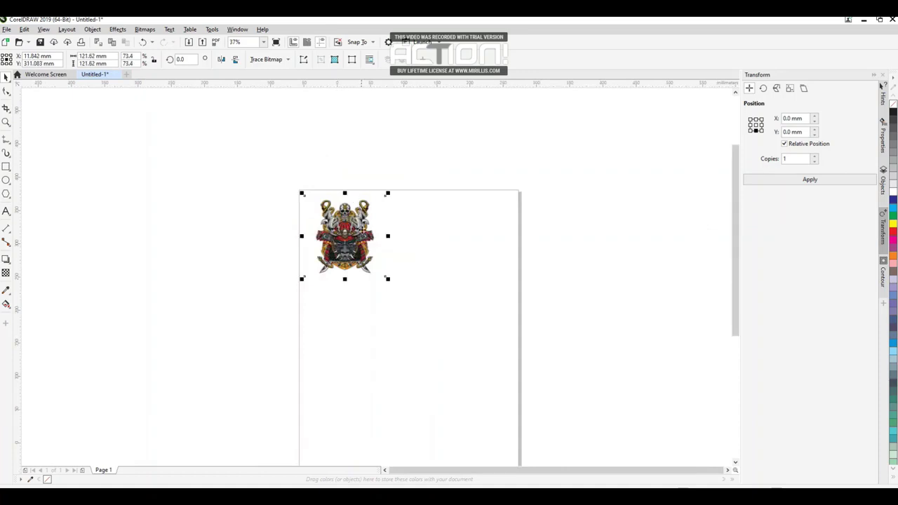
pyautogui.scroll(2, 358, 221)
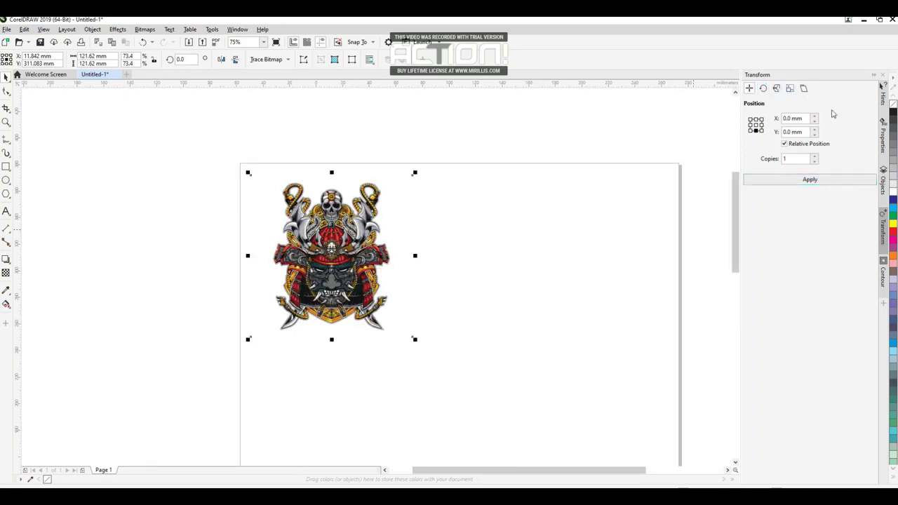
# Make one copy of the samurai image and place it outside the page's left edge, at about X -151 mm
pyautogui.click(784, 143)
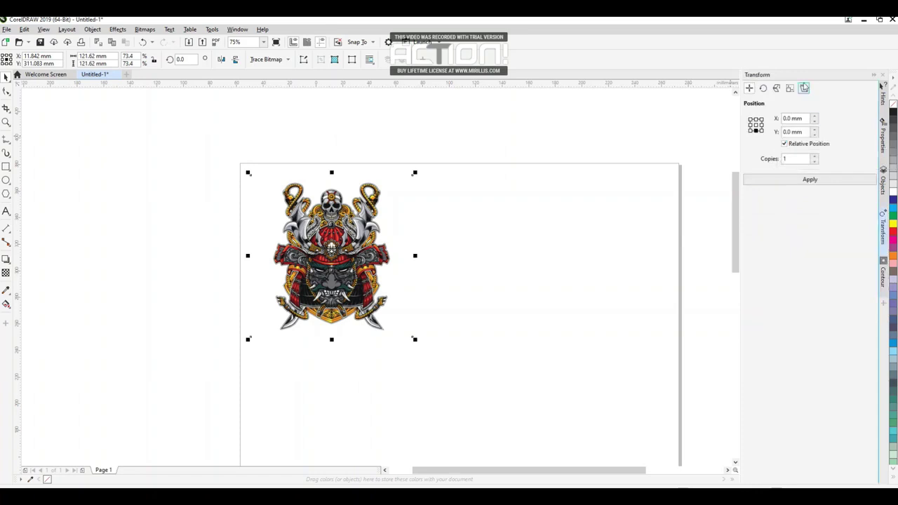
pyautogui.click(785, 159)
pyautogui.click(783, 178)
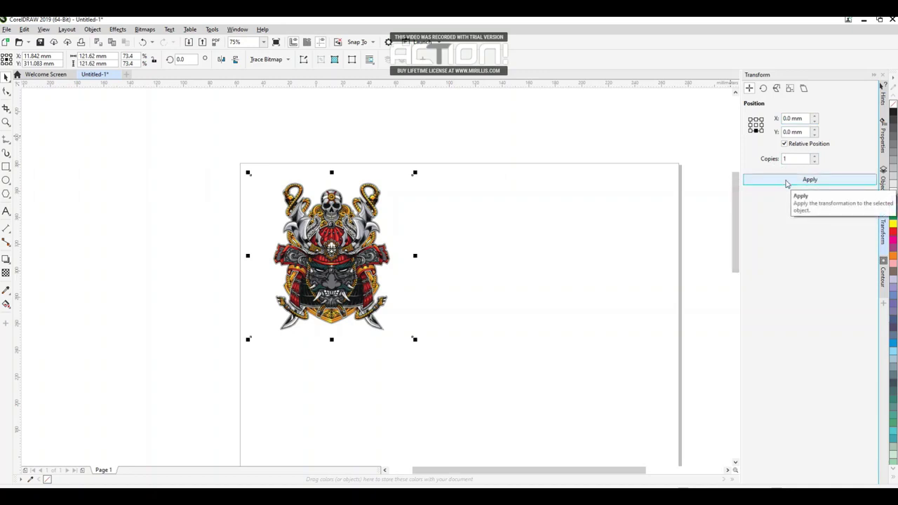
pyautogui.click(786, 181)
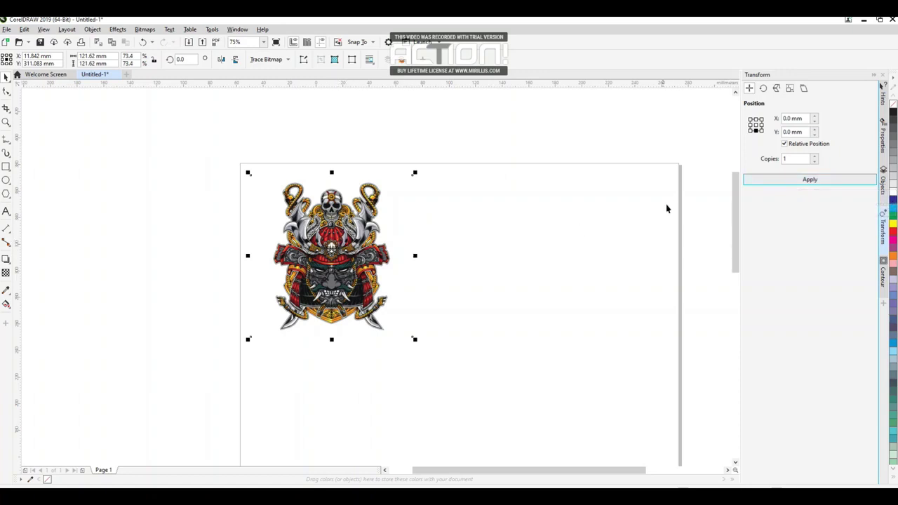
pyautogui.moveTo(334, 233)
pyautogui.mouseDown()
pyautogui.moveTo(496, 229)
pyautogui.moveTo(320, 240)
pyautogui.mouseUp()
pyautogui.scroll(-2, 494, 230)
pyautogui.scroll(4, 425, 226)
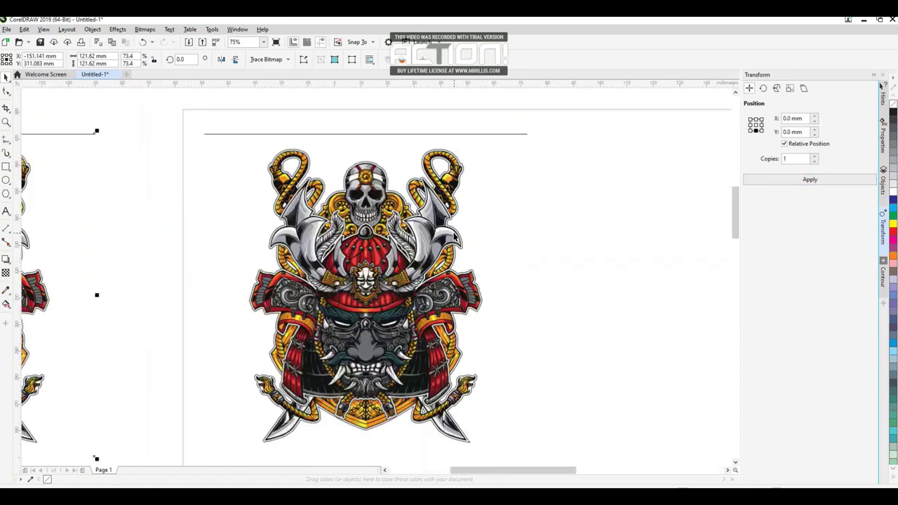
# Convert the samurai image on the page to a 300 dpi RGB Color (24-bit) bitmap with anti-aliasing and transparent background
pyautogui.click(416, 254)
pyautogui.scroll(-2, 416, 254)
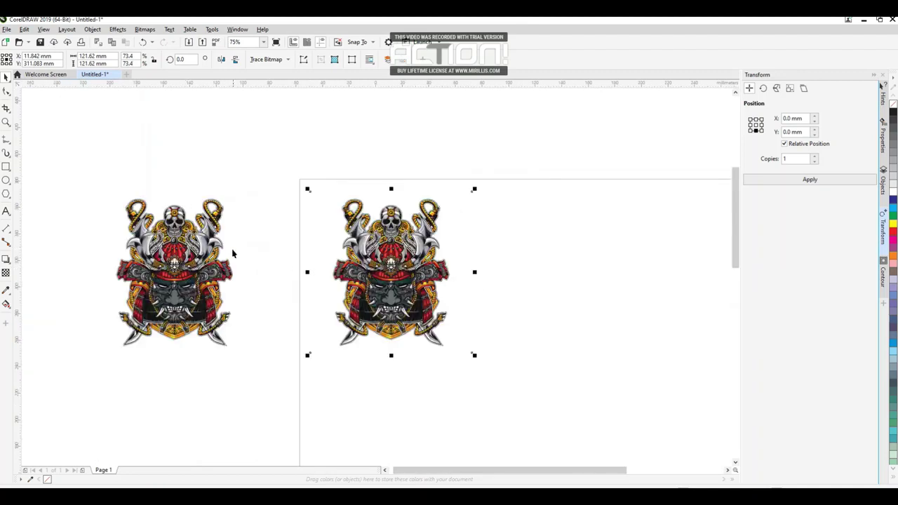
pyautogui.scroll(4, 446, 209)
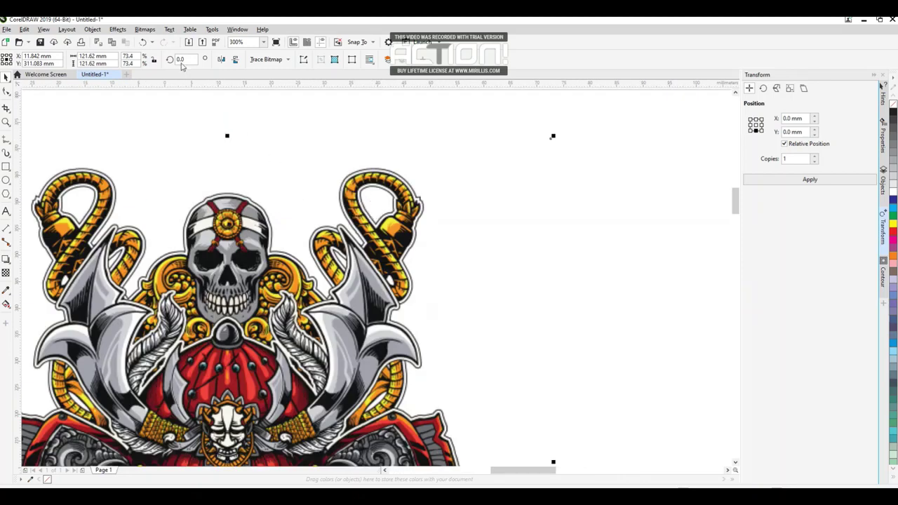
pyautogui.click(148, 30)
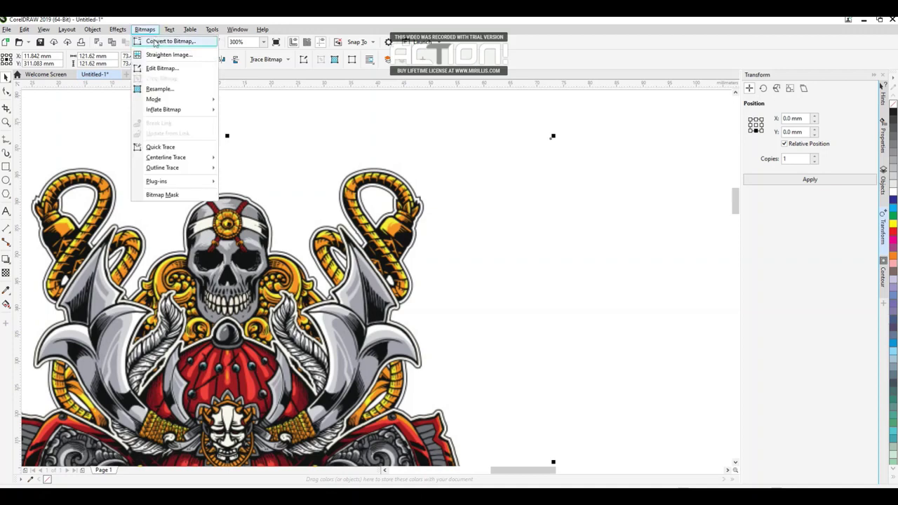
pyautogui.click(156, 43)
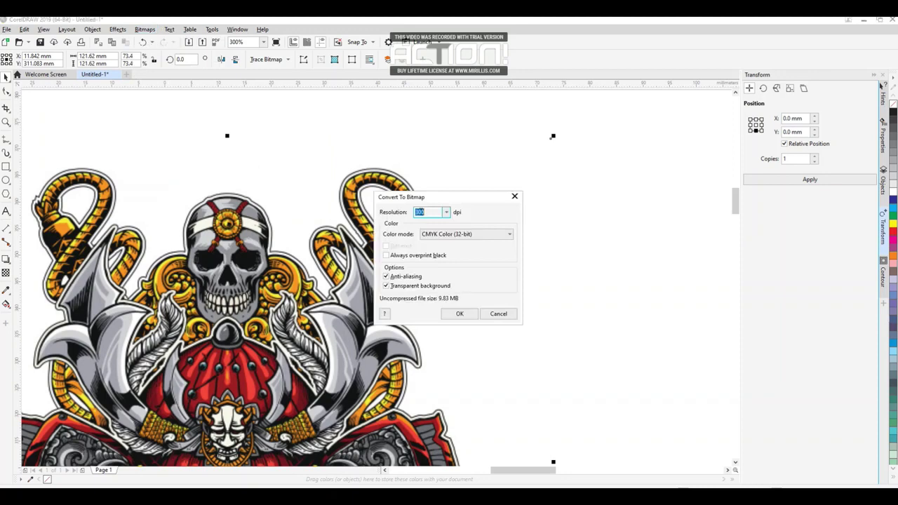
pyautogui.click(426, 213)
pyautogui.click(463, 236)
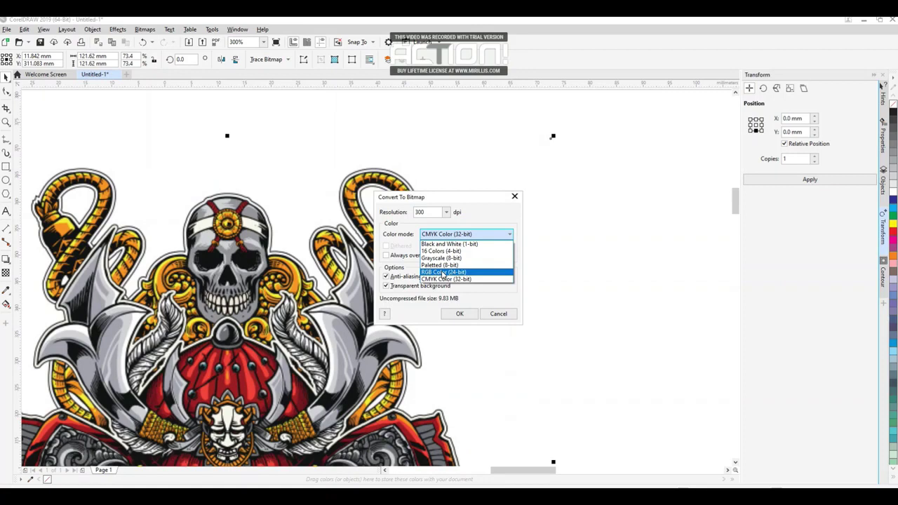
pyautogui.click(443, 274)
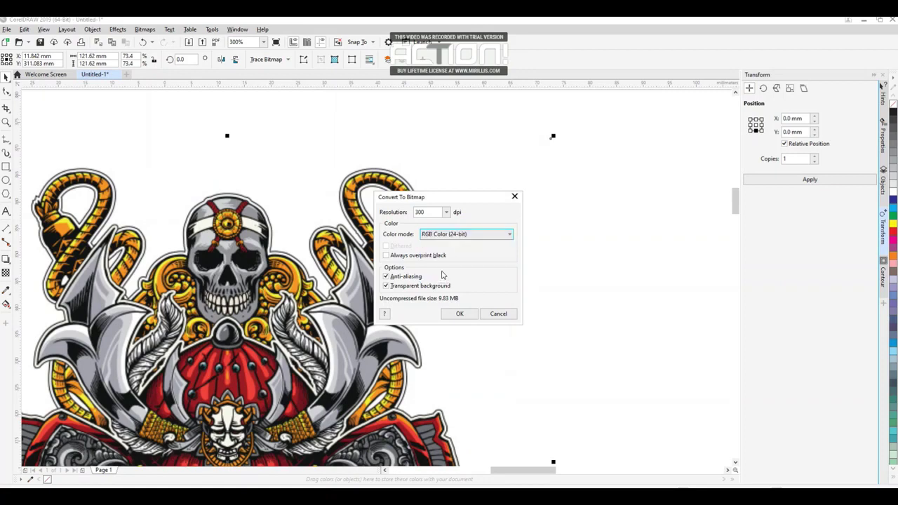
pyautogui.click(460, 315)
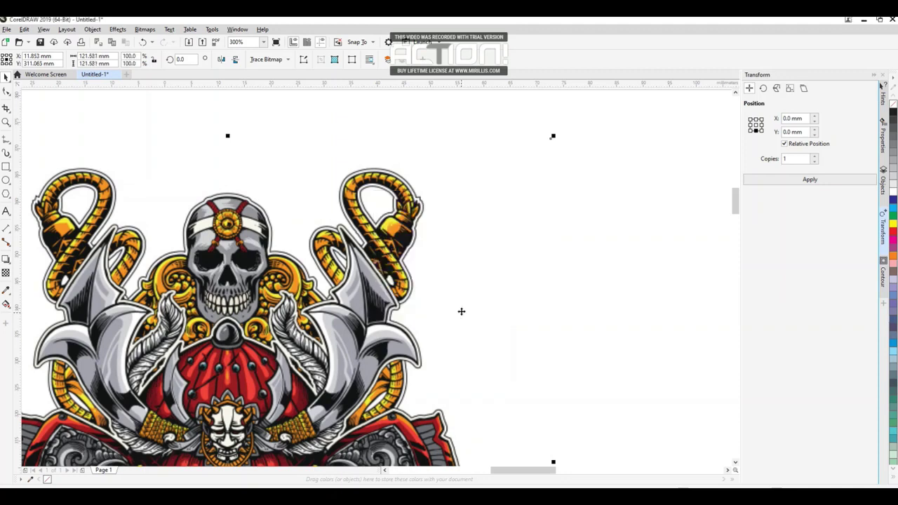
# Change the bitmap on the page to Black and White (1-bit) mode using Line Art conversion with threshold 128
pyautogui.scroll(2, 406, 200)
pyautogui.scroll(-1, 373, 206)
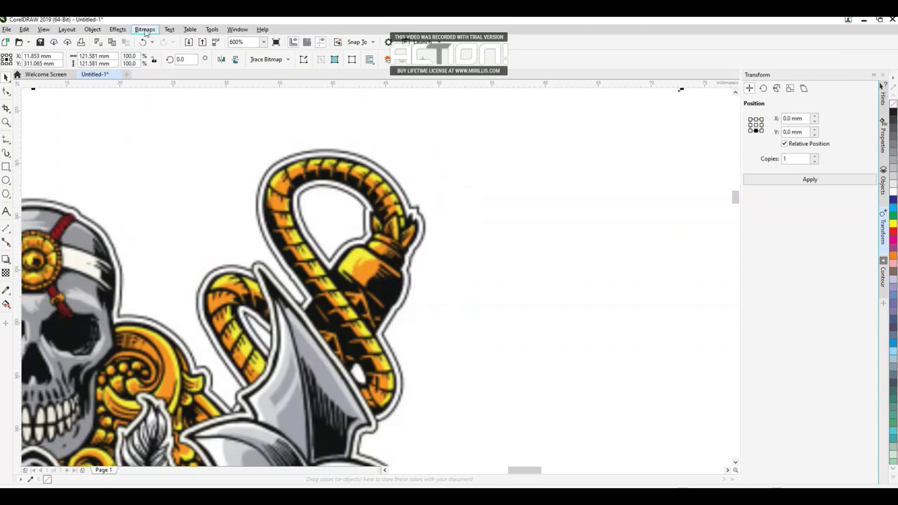
pyautogui.click(145, 30)
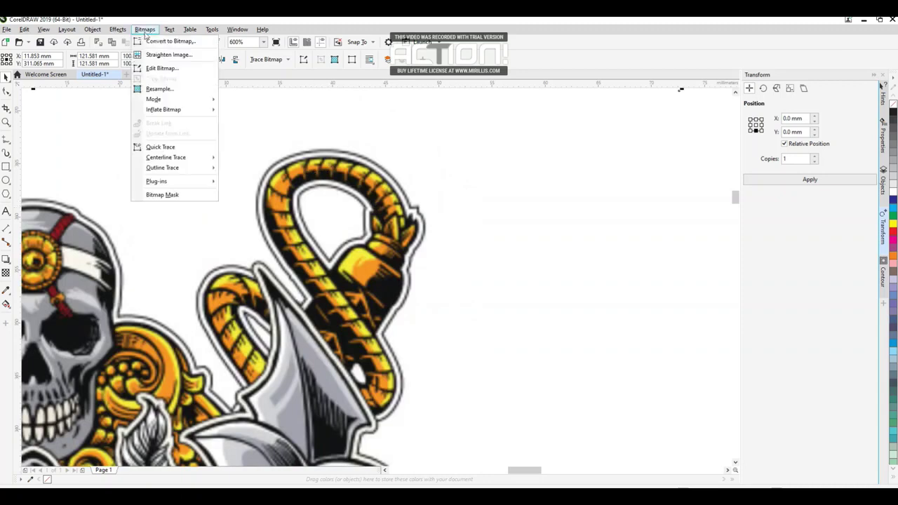
pyautogui.moveTo(160, 100)
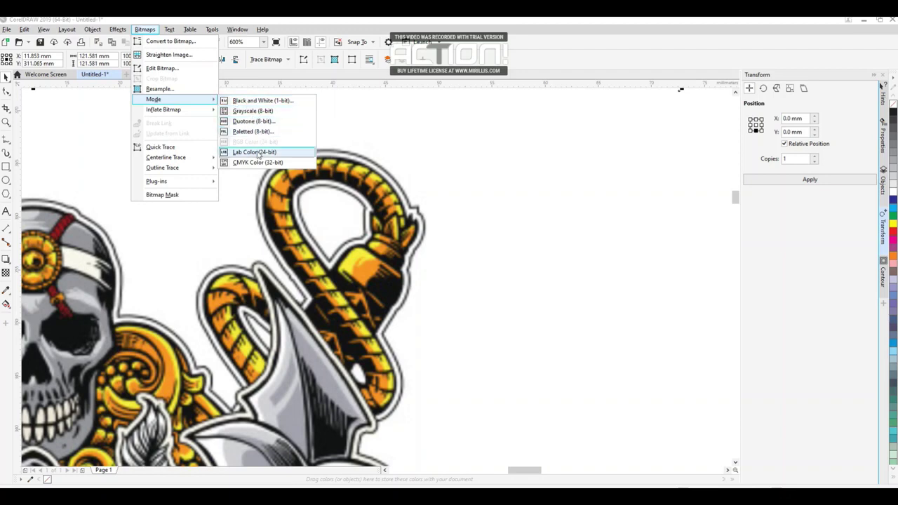
pyautogui.click(253, 101)
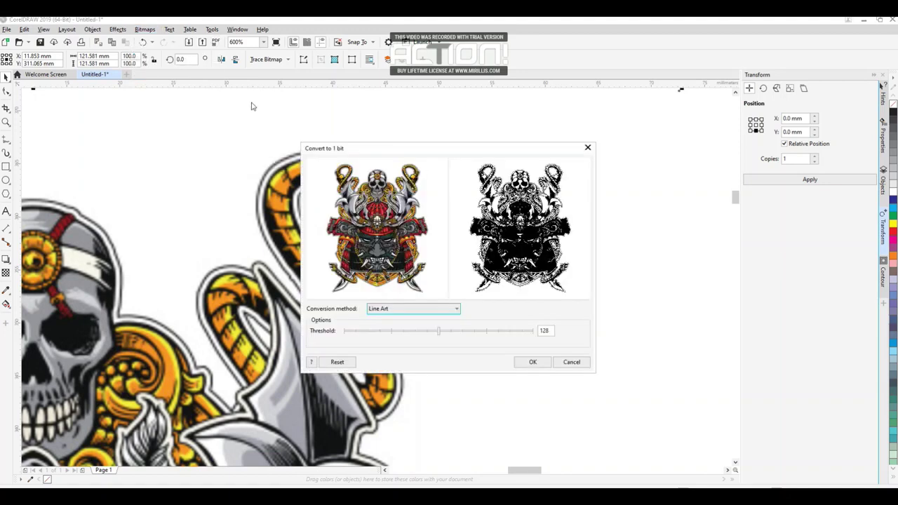
pyautogui.click(452, 312)
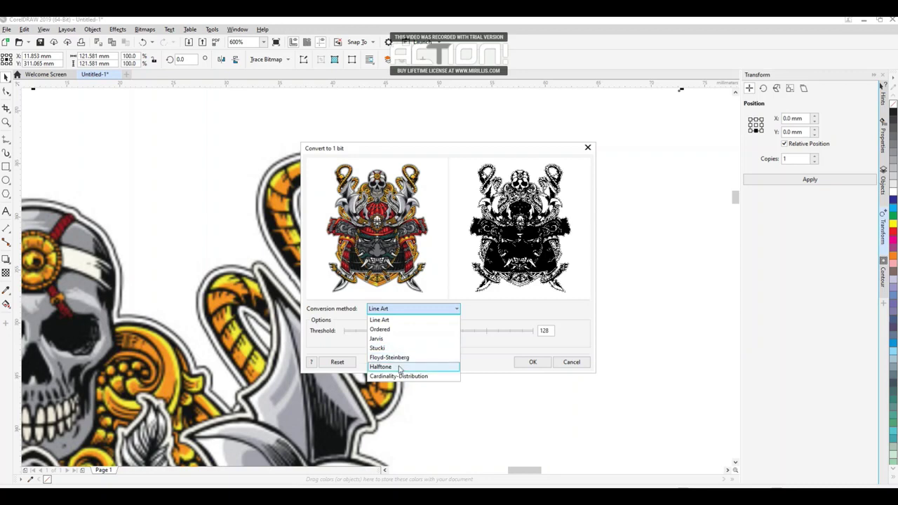
pyautogui.click(390, 320)
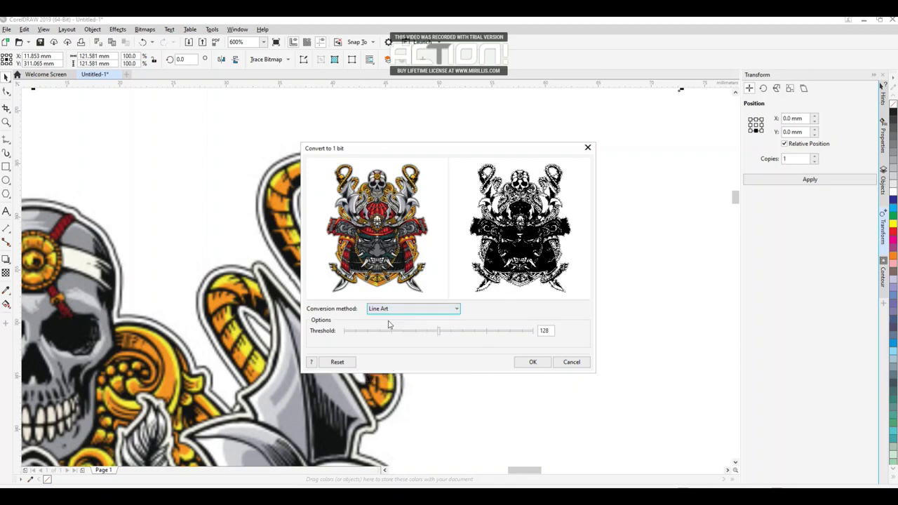
pyautogui.click(534, 362)
# Trace the black-and-white samurai bitmap with the Line Art Outline Trace, using detail 73, smoothing 25 and automatic background color removal
pyautogui.scroll(-5, 364, 271)
pyautogui.moveTo(362, 284)
pyautogui.mouseDown()
pyautogui.moveTo(419, 265)
pyautogui.moveTo(392, 233)
pyautogui.moveTo(363, 279)
pyautogui.mouseUp()
pyautogui.scroll(1, 394, 230)
pyautogui.scroll(-1, 394, 229)
pyautogui.scroll(2, 386, 268)
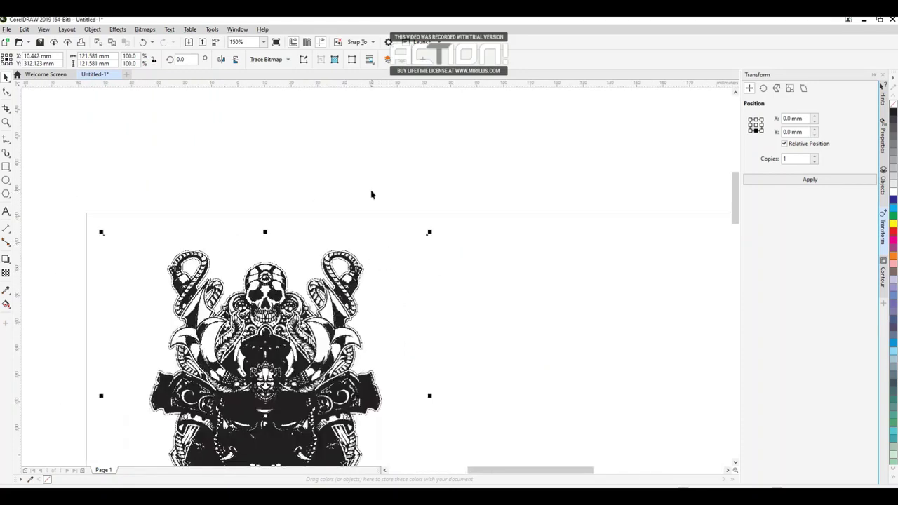
pyautogui.click(288, 61)
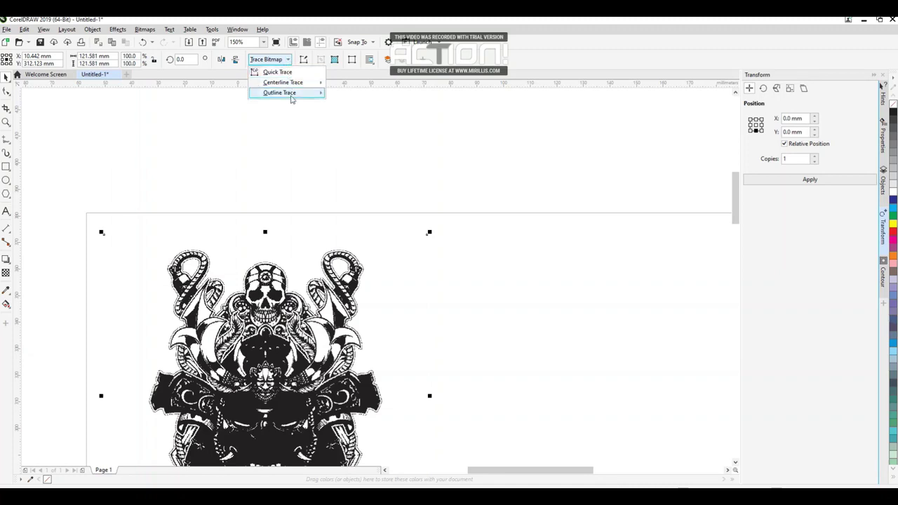
pyautogui.moveTo(292, 99)
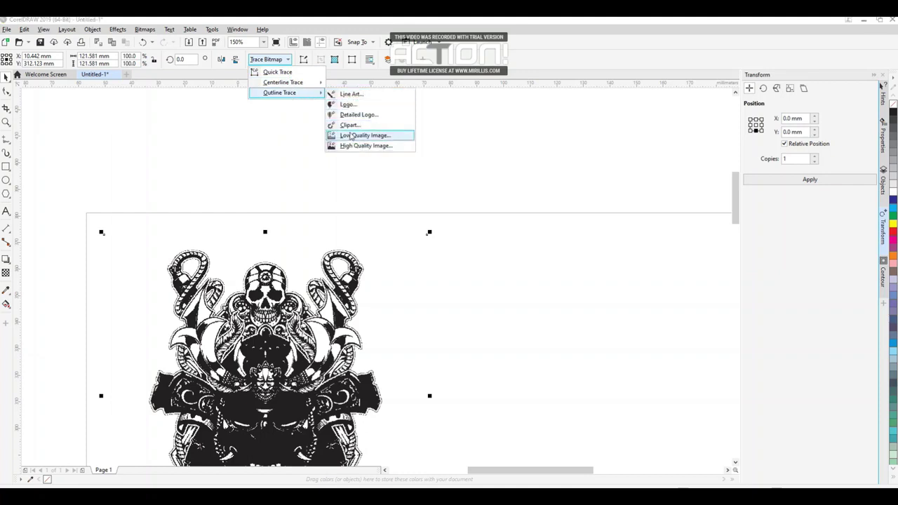
pyautogui.click(351, 94)
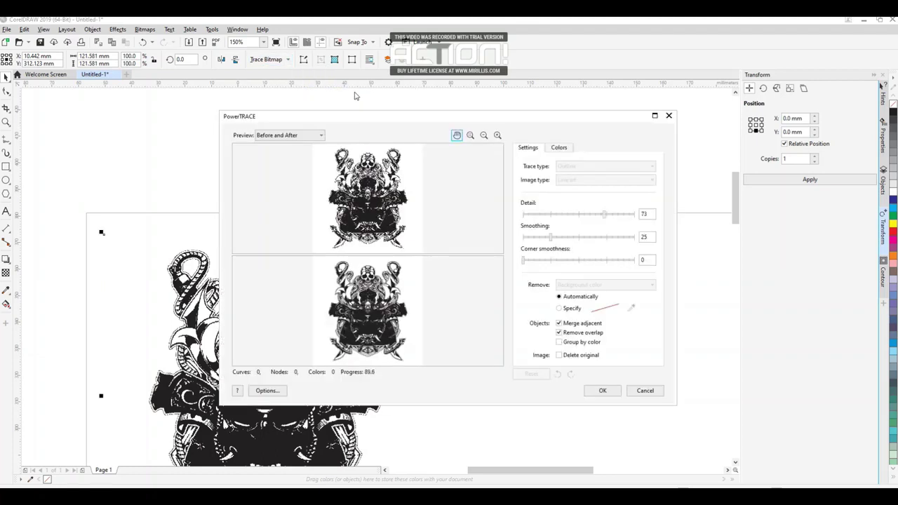
pyautogui.scroll(5, 383, 288)
pyautogui.scroll(6, 383, 288)
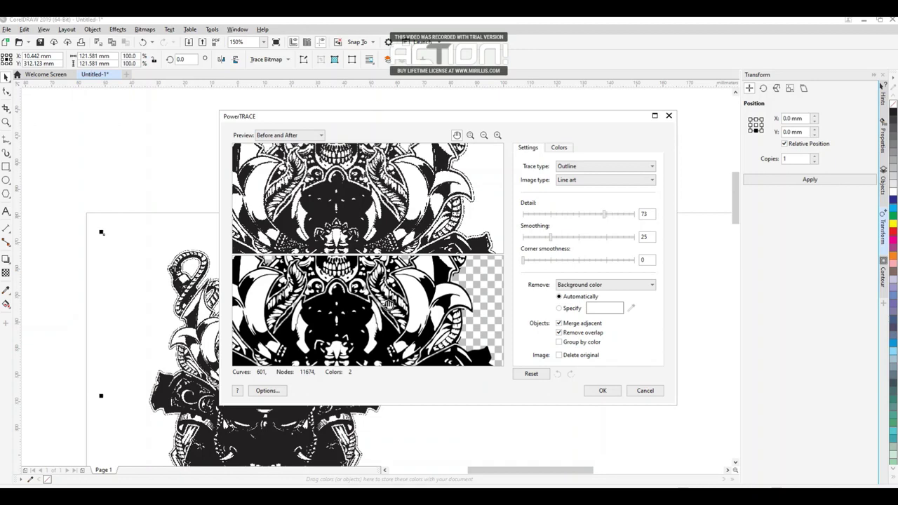
pyautogui.click(602, 391)
# Move the traced samurai artwork to the right of the original bitmap, at about X 110 mm
pyautogui.scroll(3, 379, 281)
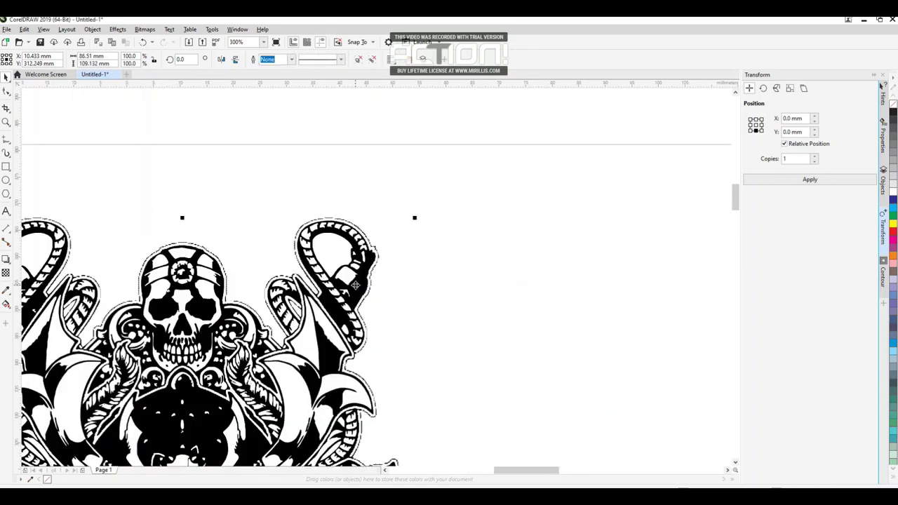
pyautogui.scroll(-6, 356, 284)
pyautogui.moveTo(354, 286); pyautogui.dragTo(484, 292)
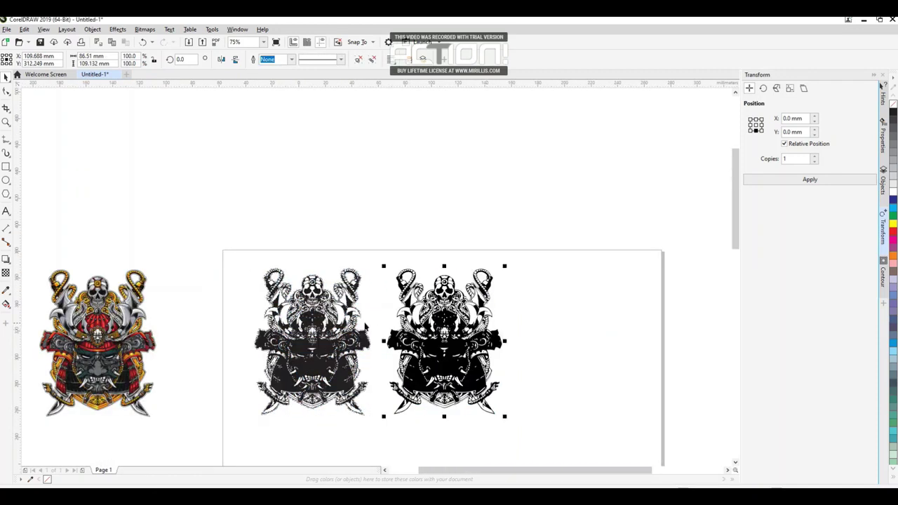
# Delete the black-and-white samurai bitmap on the page, keeping the traced artwork beside it
pyautogui.scroll(2, 364, 325)
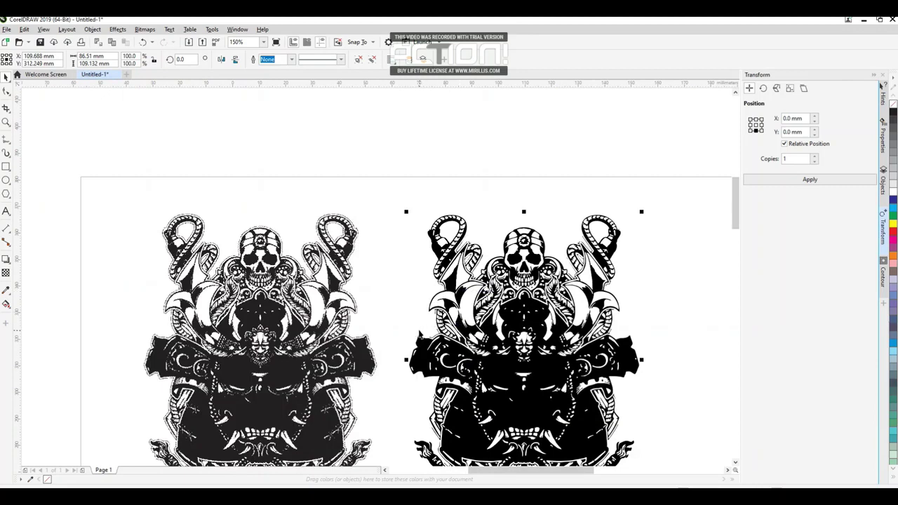
pyautogui.click(293, 186)
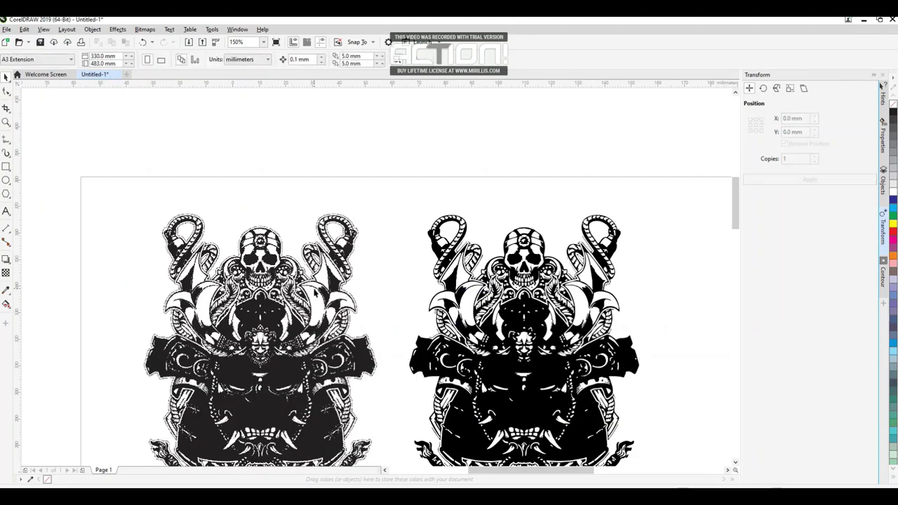
pyautogui.click(313, 288)
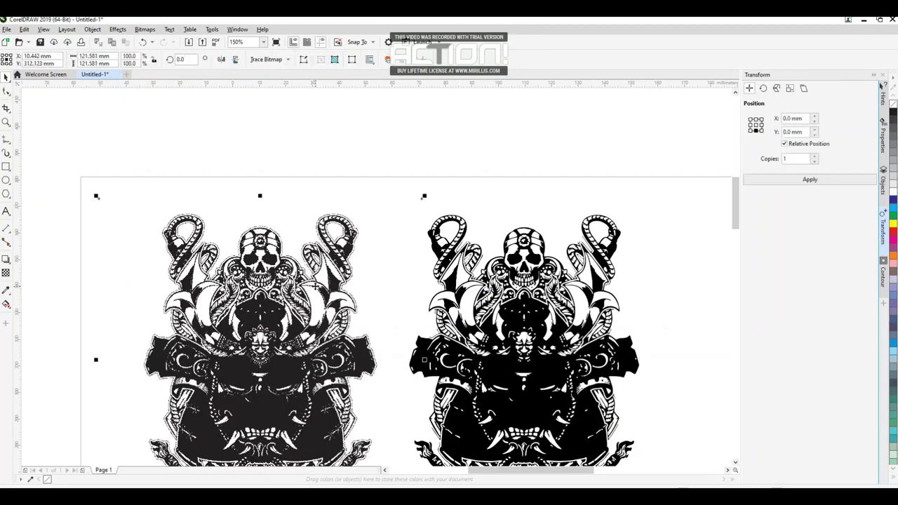
pyautogui.press('Delete')
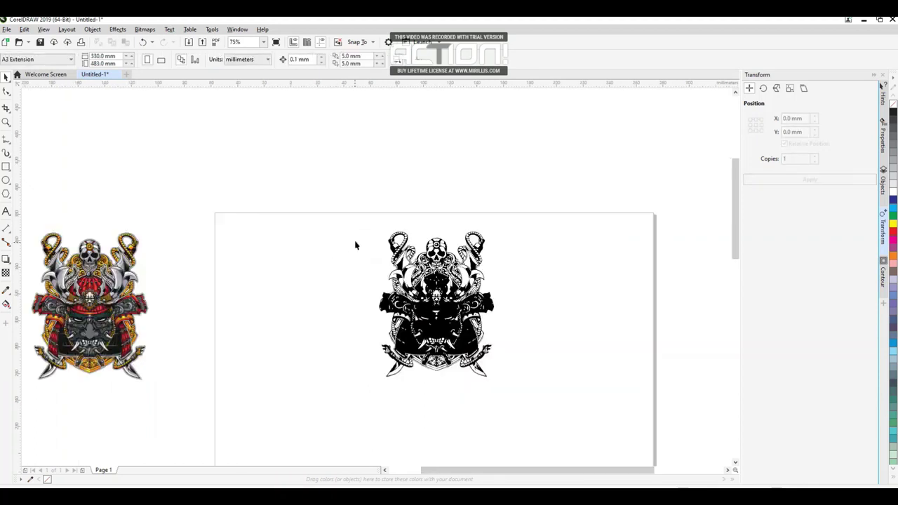
# Move the traced samurai artwork back to the upper left area of the page, at about X 7 mm
pyautogui.scroll(-1, 354, 246)
pyautogui.moveTo(435, 290); pyautogui.dragTo(298, 293)
# Ungroup the traced samurai artwork and create a boundary object around all of its pieces
pyautogui.scroll(1, 318, 237)
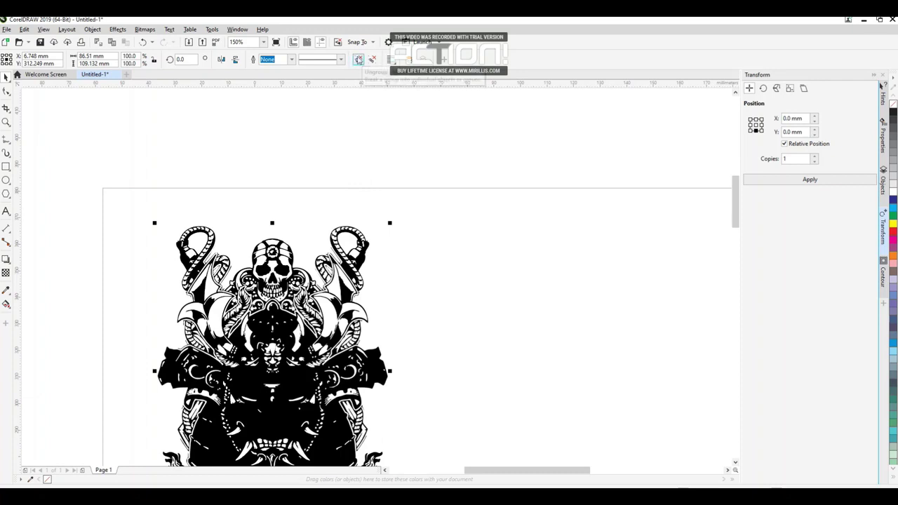
pyautogui.click(358, 59)
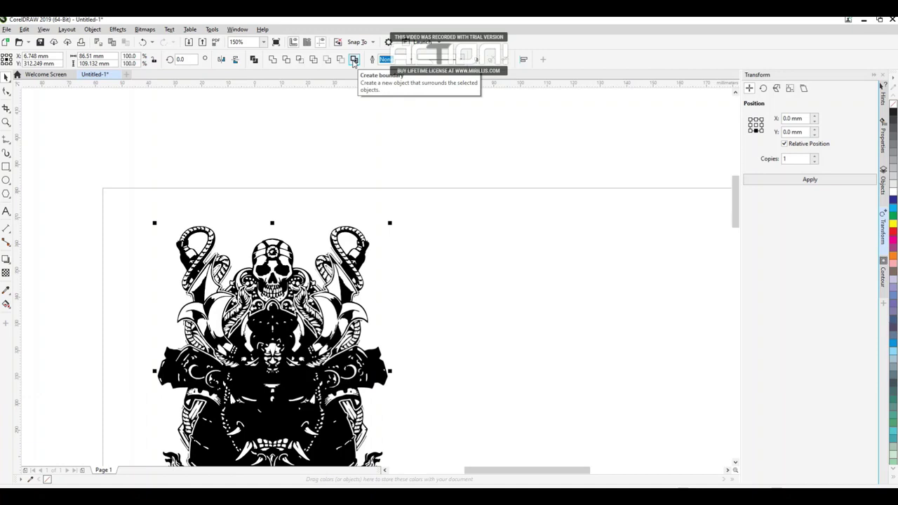
pyautogui.click(354, 60)
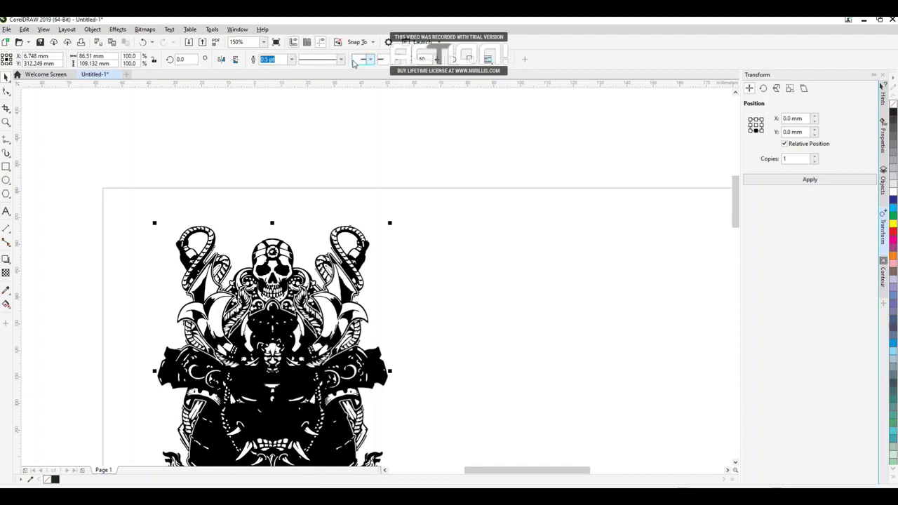
pyautogui.scroll(2, 358, 230)
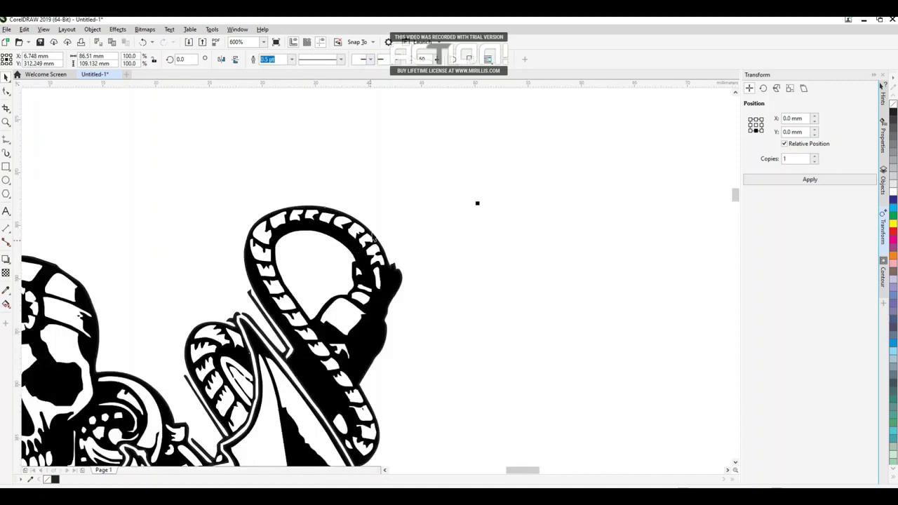
pyautogui.click(381, 191)
pyautogui.scroll(4, 281, 213)
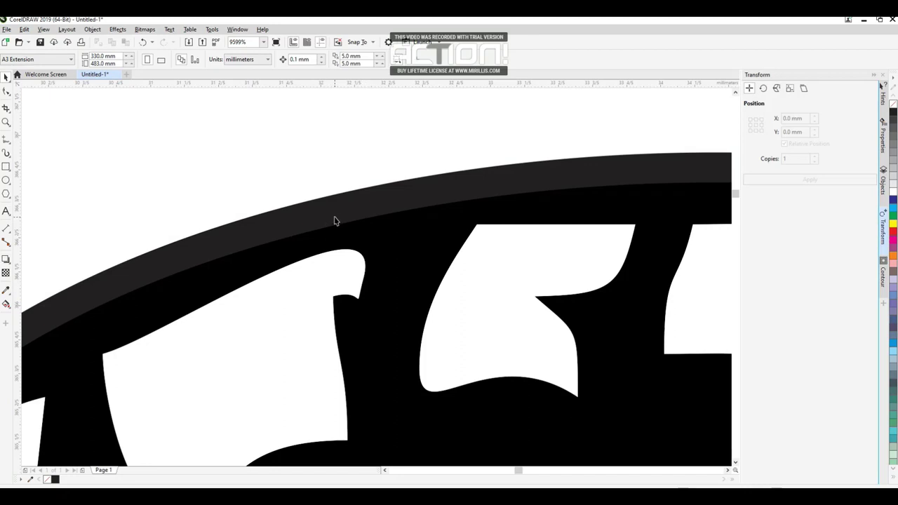
pyautogui.scroll(-3, 335, 221)
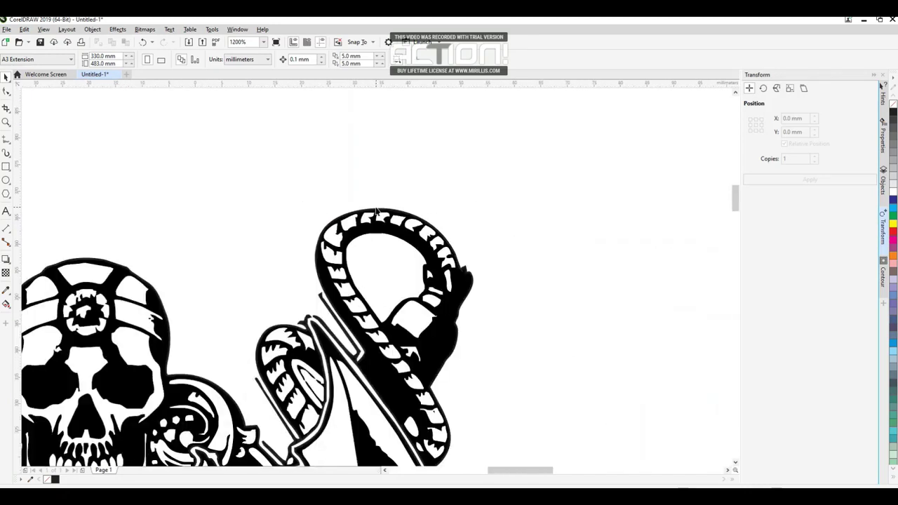
pyautogui.scroll(-3, 376, 210)
# Select the boundary outline around the samurai artwork and open the Contour effect settings for it
pyautogui.click(377, 207)
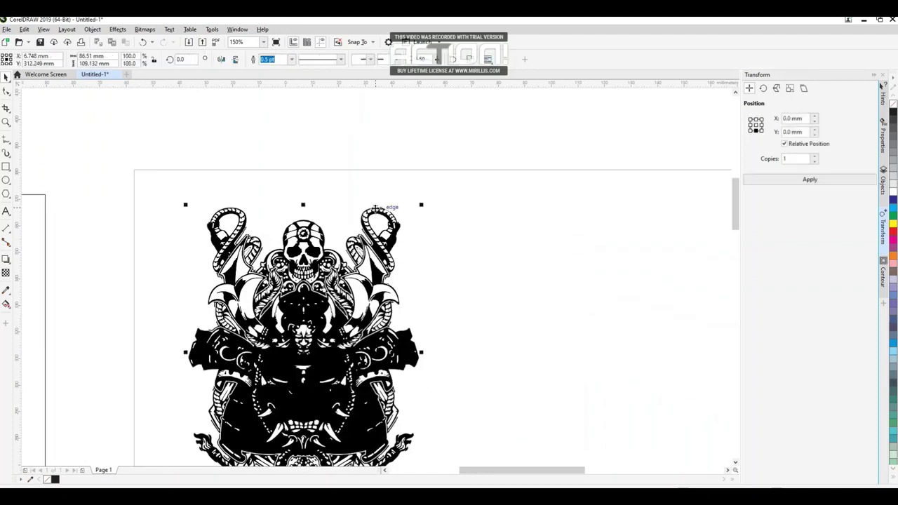
pyautogui.click(884, 275)
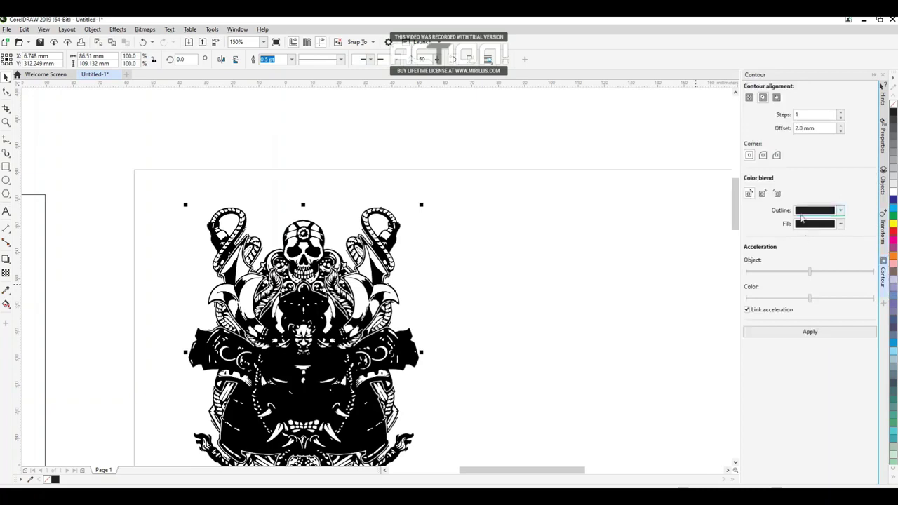
pyautogui.click(116, 29)
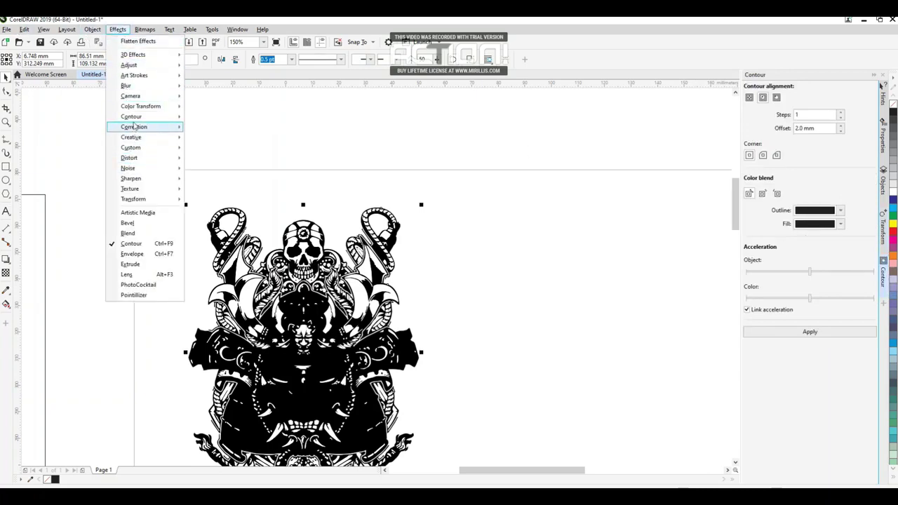
pyautogui.moveTo(130, 100)
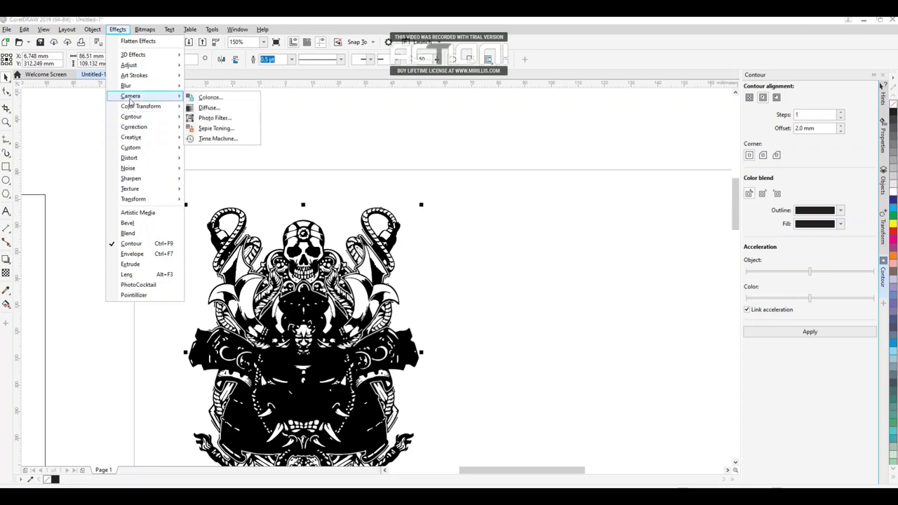
pyautogui.moveTo(137, 117)
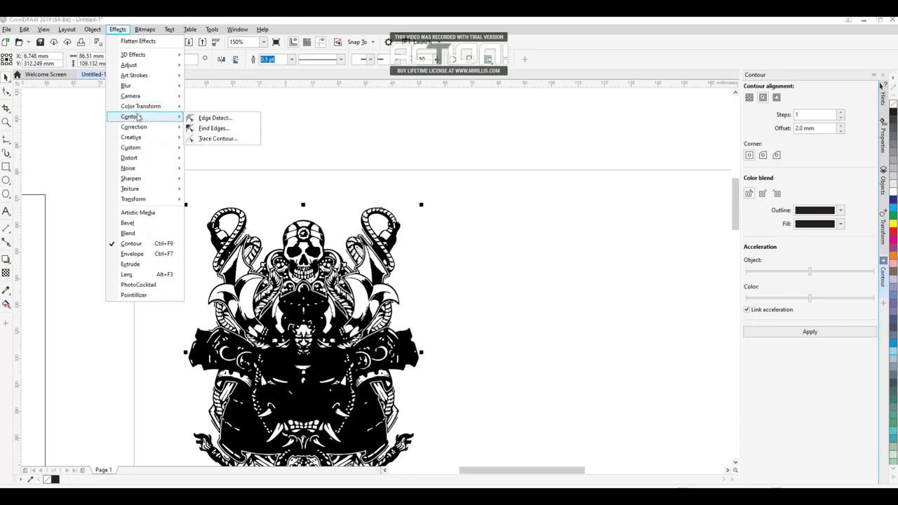
pyautogui.click(576, 177)
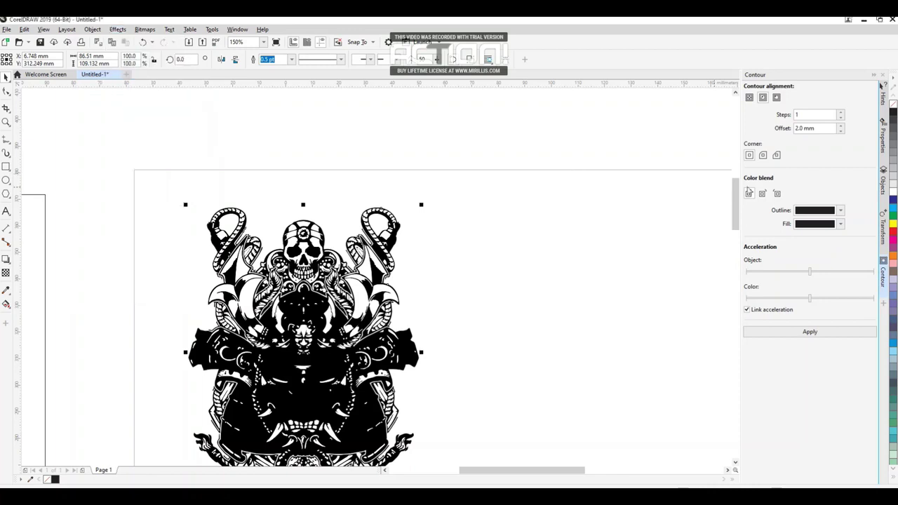
pyautogui.click(777, 99)
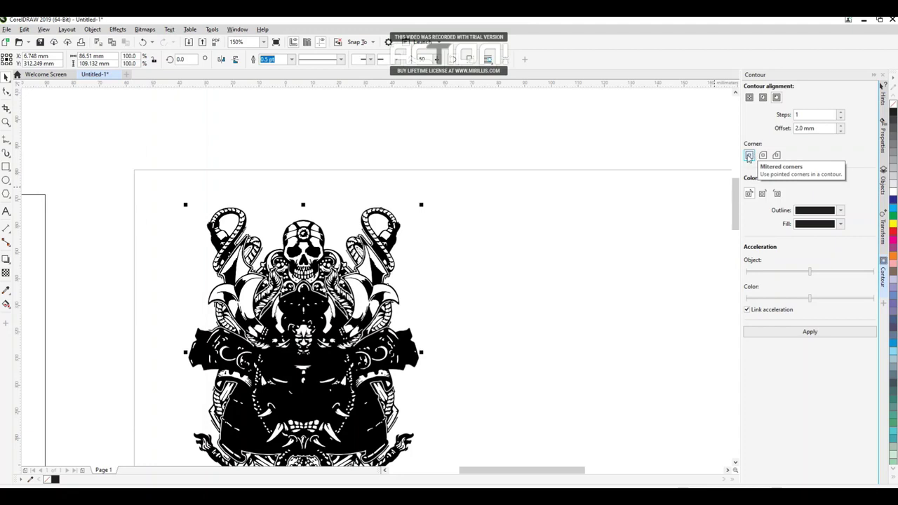
pyautogui.click(763, 155)
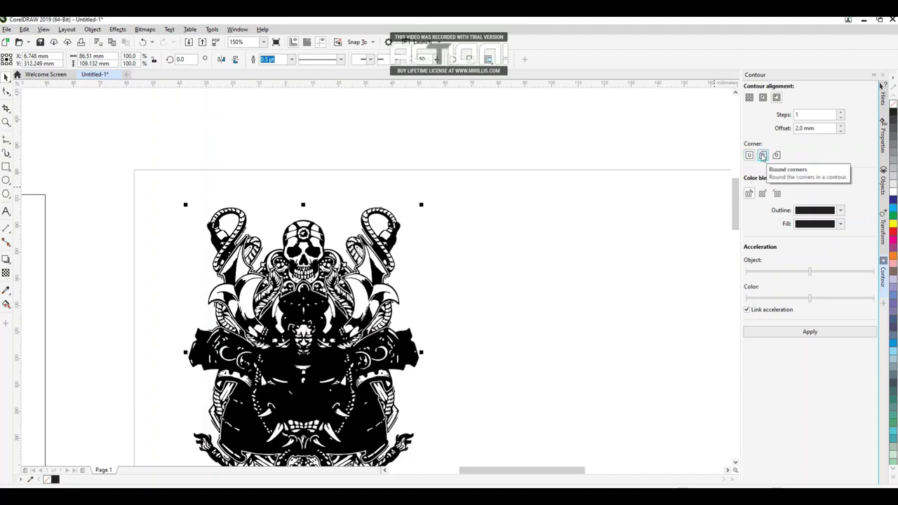
pyautogui.click(795, 128)
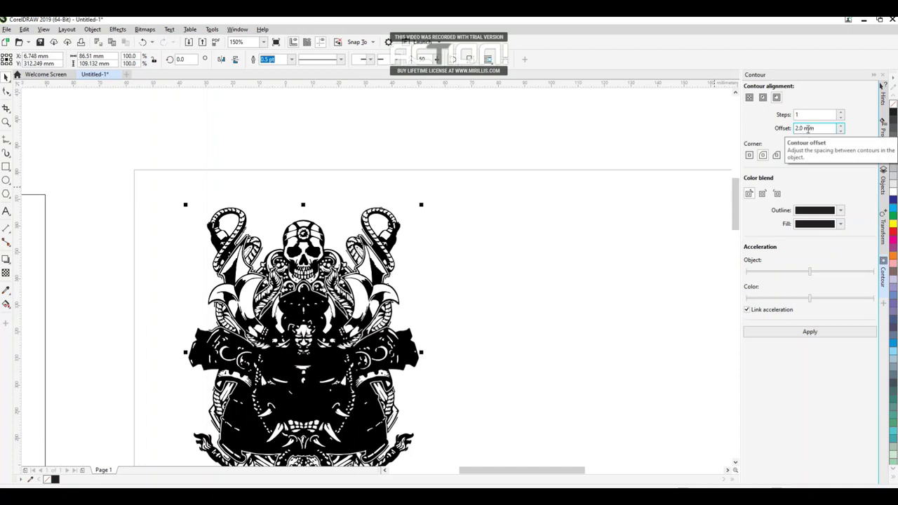
# Deselect the artwork and change the document's units to centimeters
pyautogui.click(487, 134)
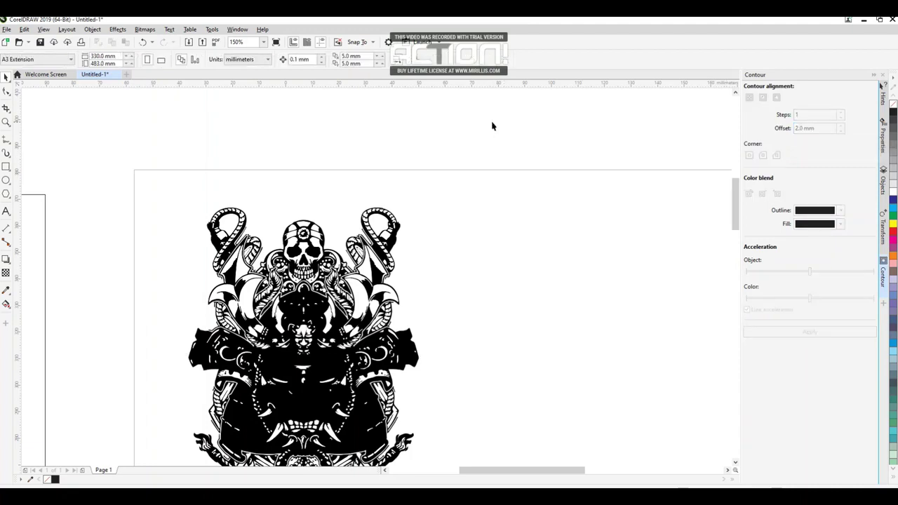
pyautogui.click(233, 61)
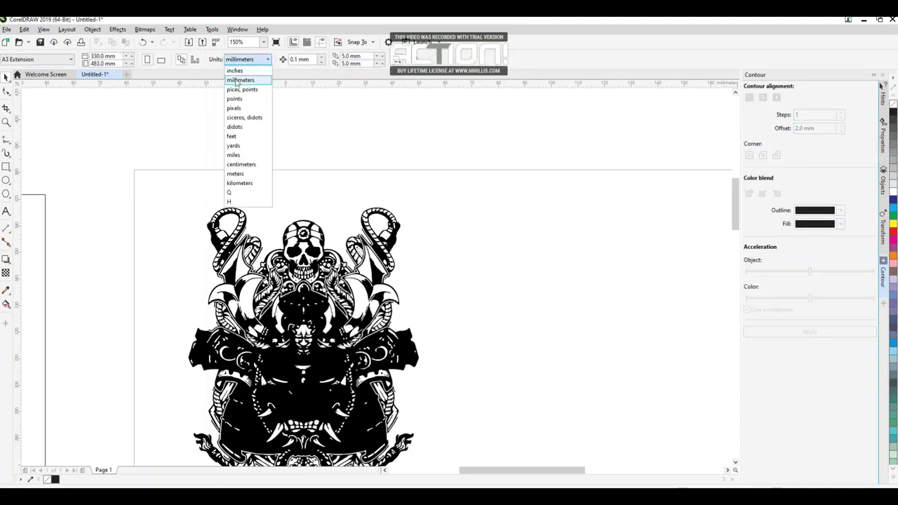
pyautogui.click(235, 164)
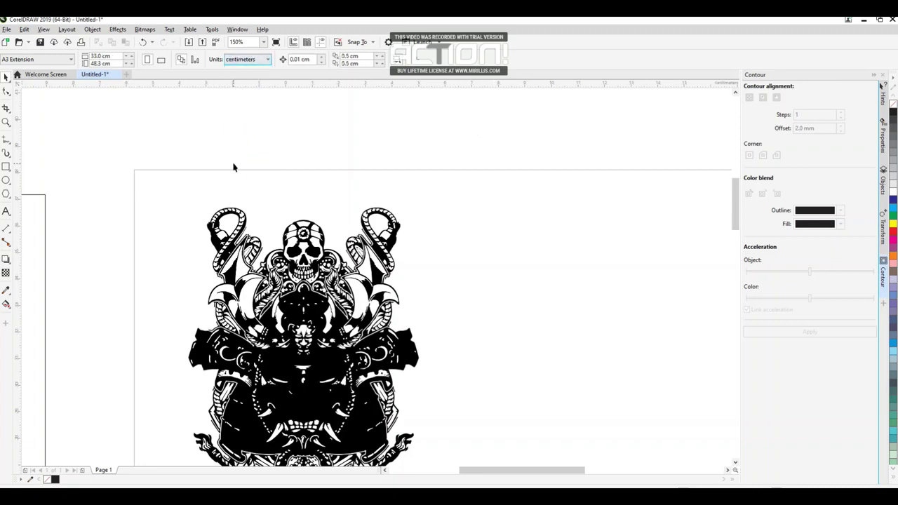
# Apply a one-step outside contour with a 0.2 cm offset and round corners to the samurai boundary outline
pyautogui.click(374, 244)
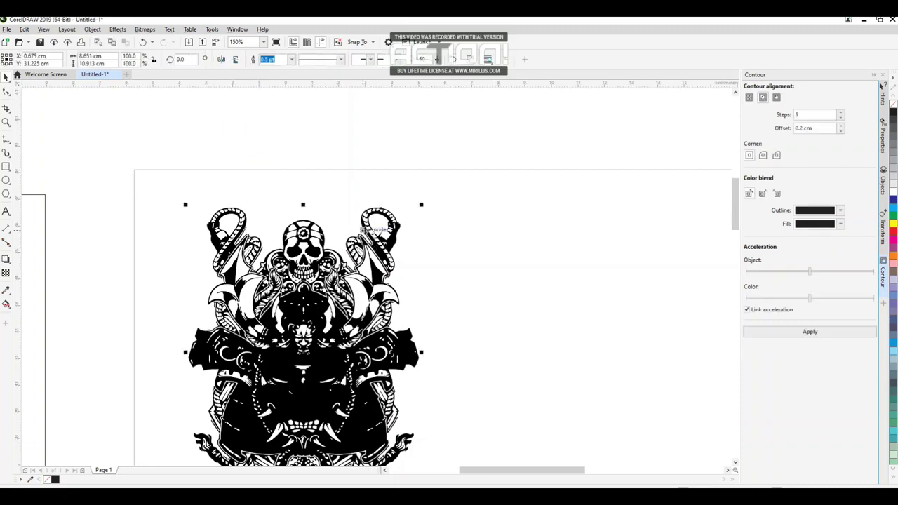
pyautogui.click(807, 129)
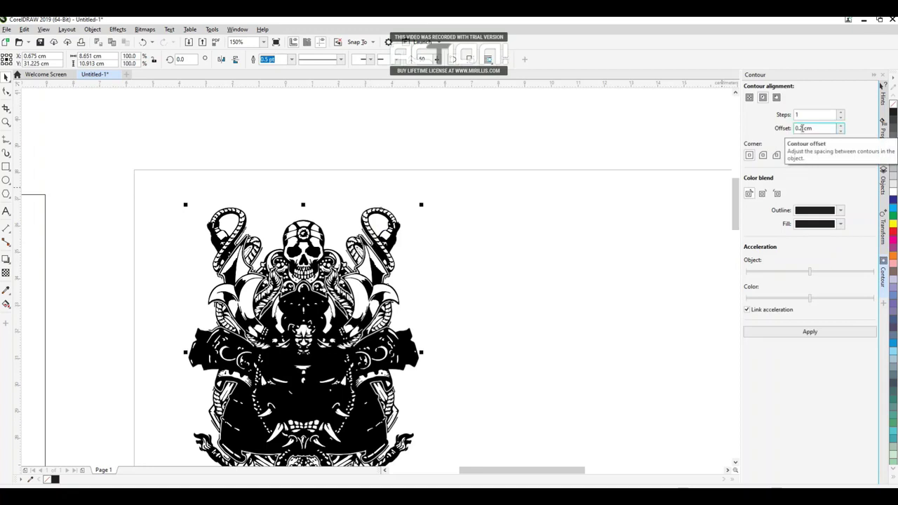
pyautogui.click(776, 97)
pyautogui.click(764, 155)
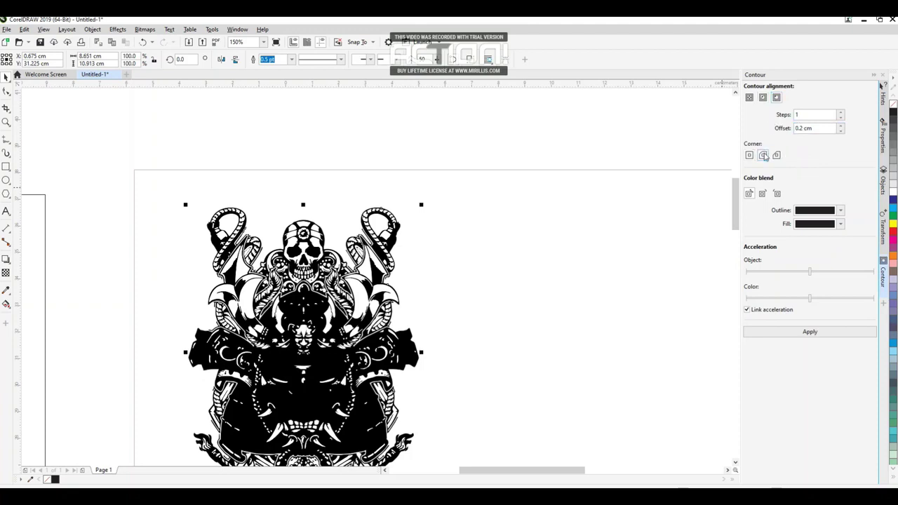
pyautogui.click(811, 332)
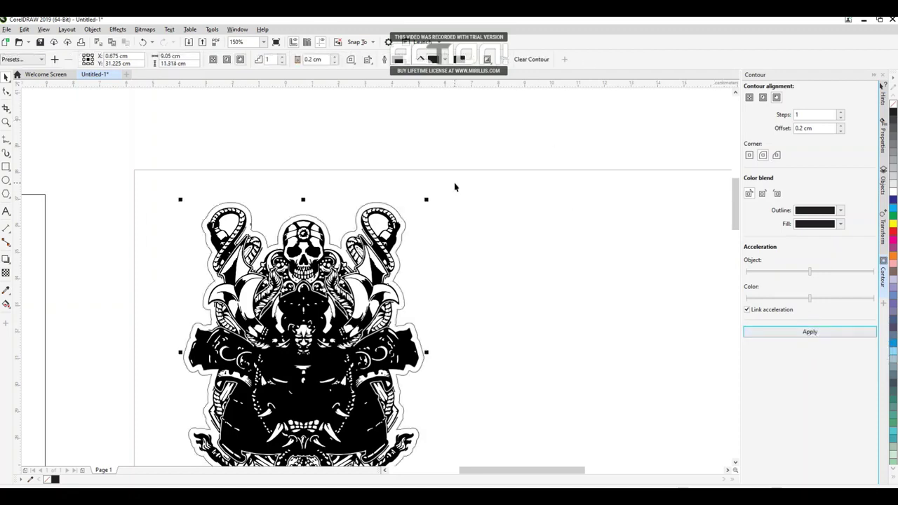
pyautogui.scroll(4, 455, 187)
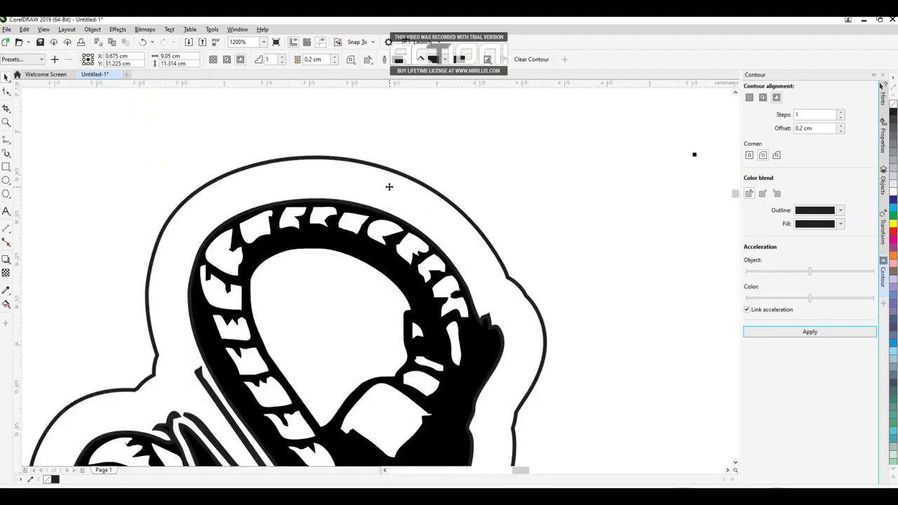
pyautogui.scroll(-4, 411, 160)
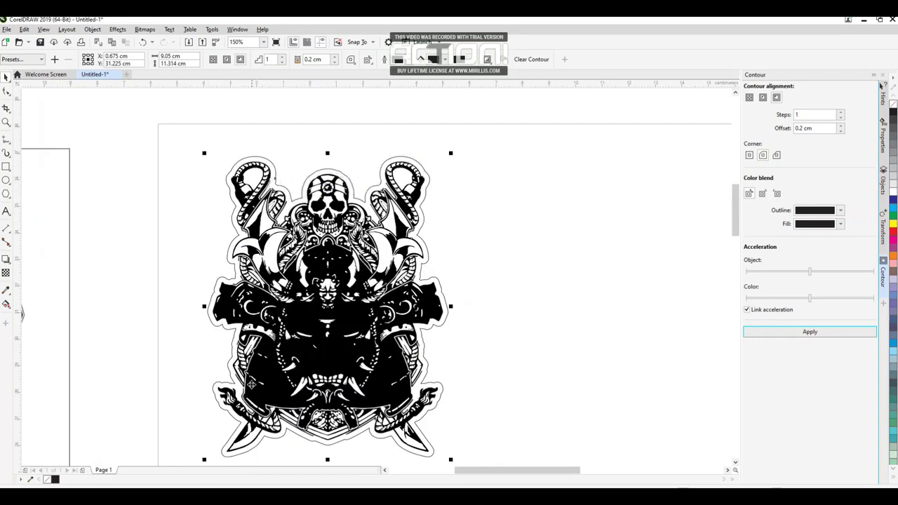
# Move the contoured boundary outline about 13 cm right of the black-and-white samurai tracing and delete the tracing
pyautogui.scroll(2, 280, 447)
pyautogui.scroll(-4, 273, 419)
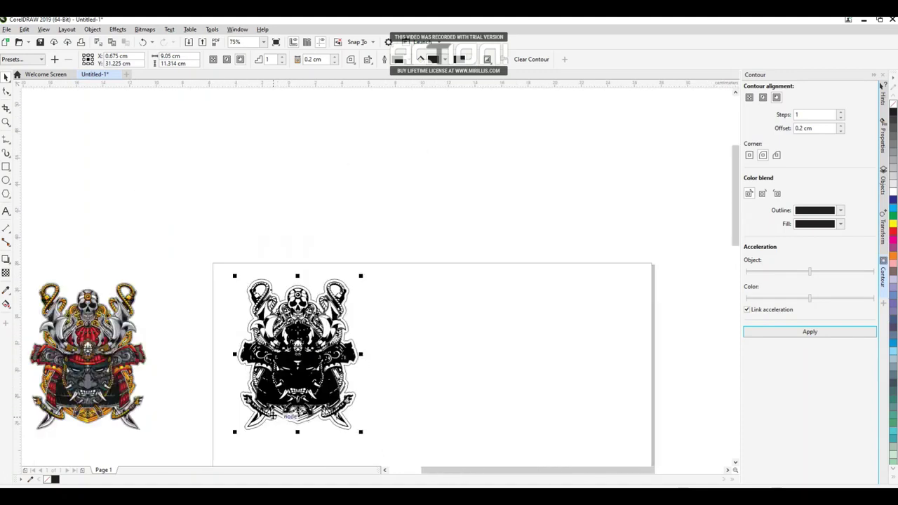
pyautogui.moveTo(272, 415); pyautogui.dragTo(447, 416)
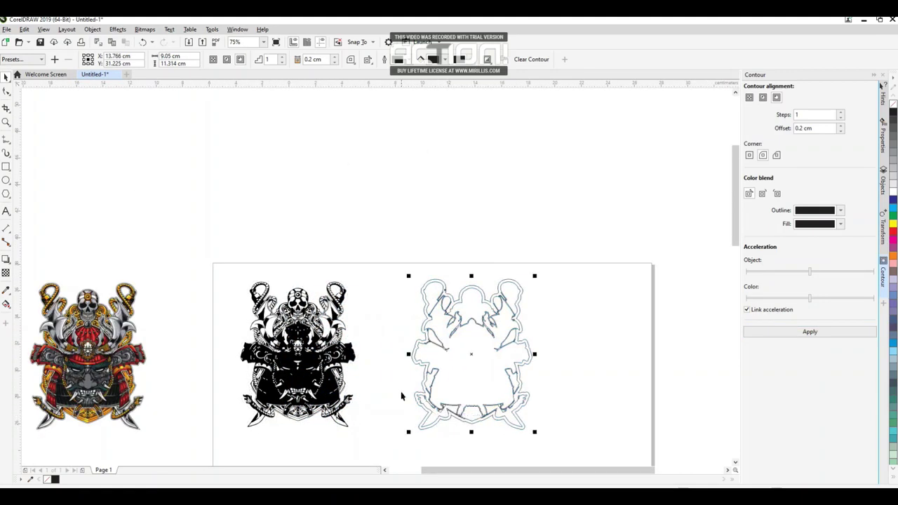
pyautogui.click(316, 327)
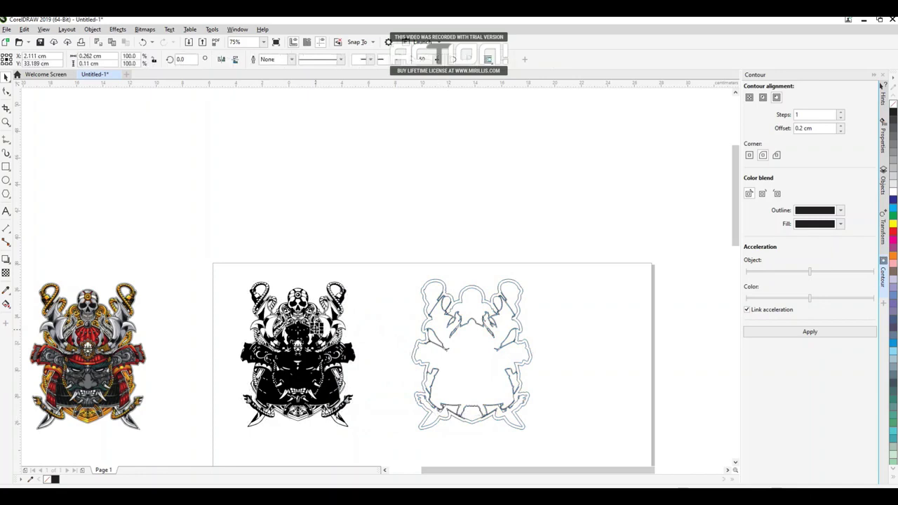
pyautogui.moveTo(217, 257); pyautogui.dragTo(369, 440)
pyautogui.press('Delete')
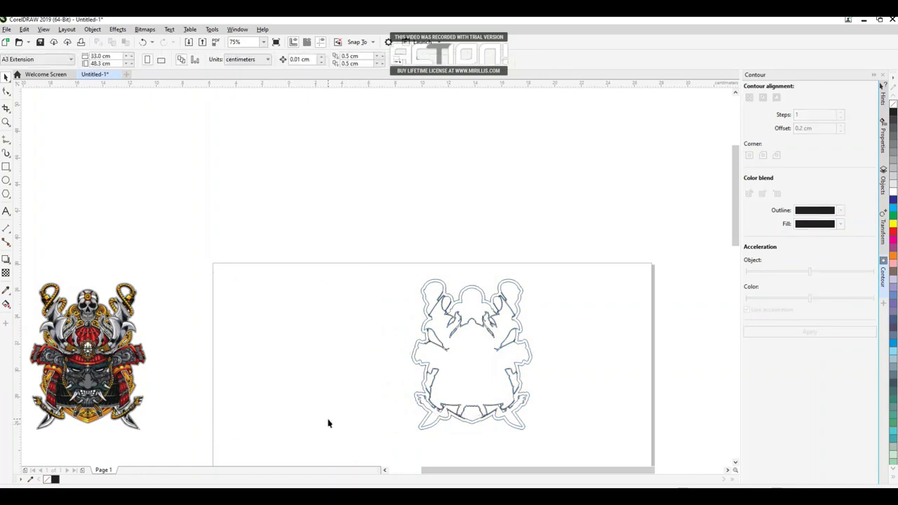
# Break the contour apart and move its outer outline about 12 cm to the right of the inner boundary shape
pyautogui.scroll(4, 531, 372)
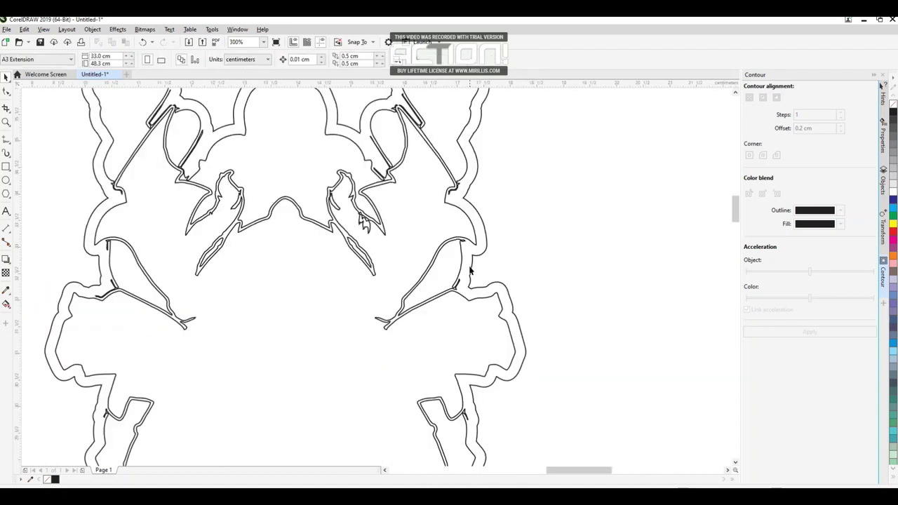
pyautogui.scroll(-2, 434, 246)
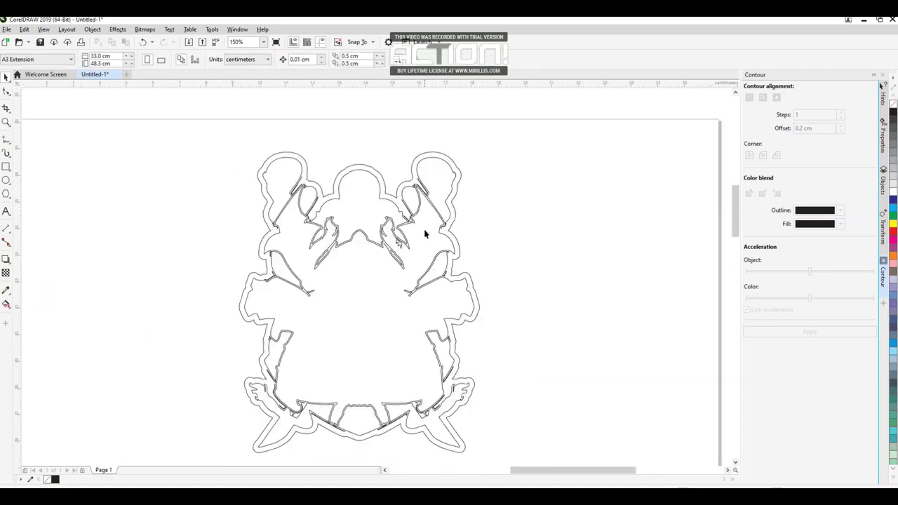
pyautogui.click(424, 155)
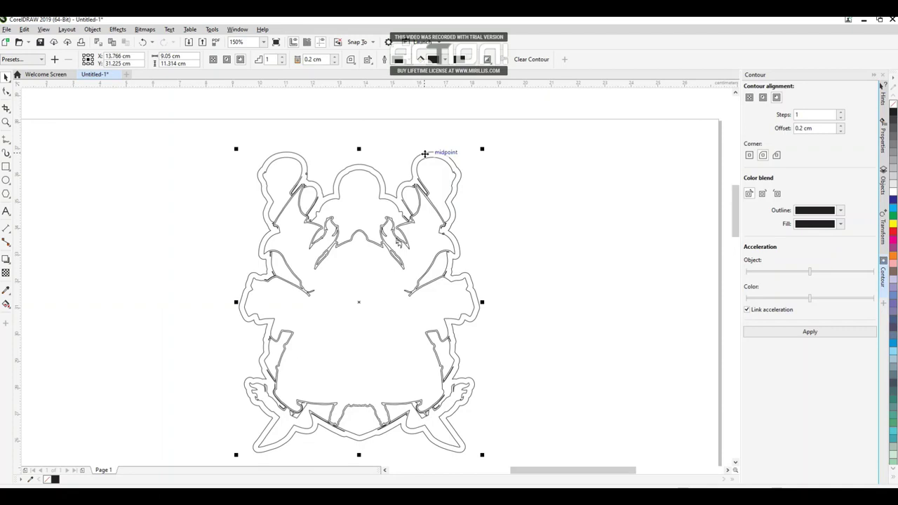
pyautogui.press('space')
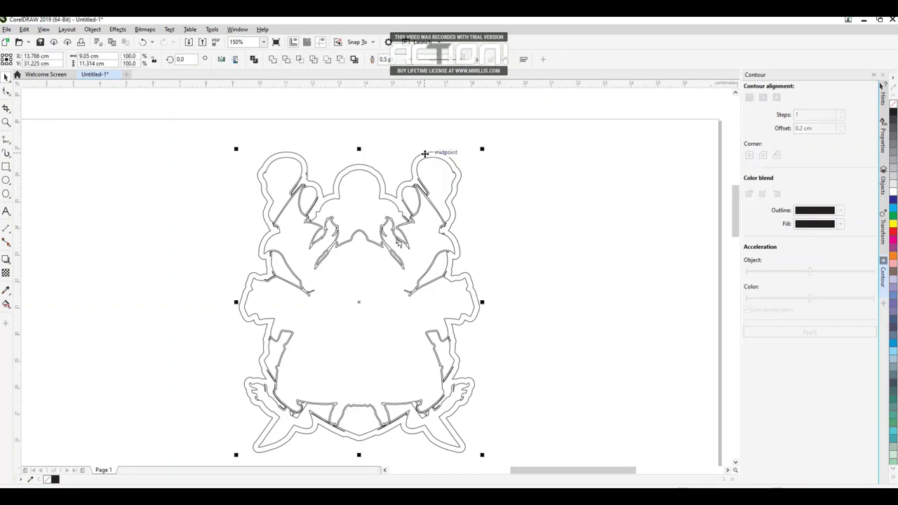
pyautogui.click(468, 177)
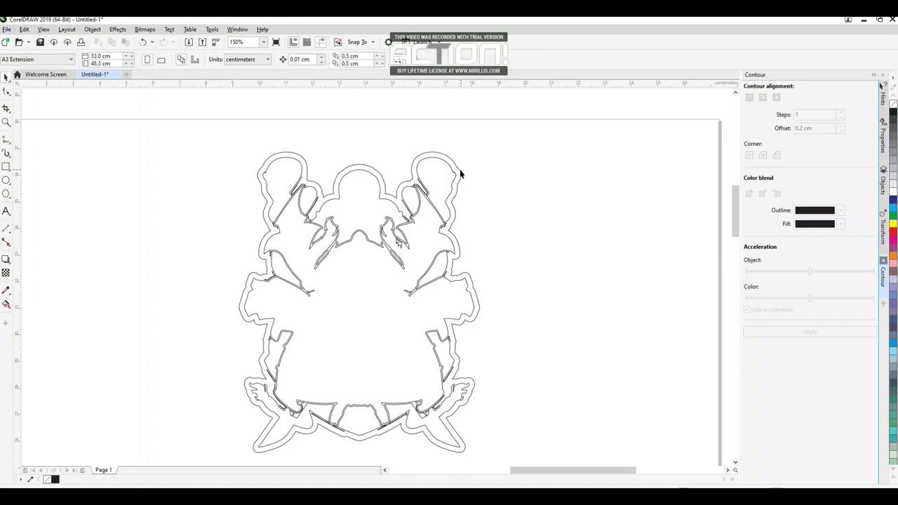
pyautogui.click(459, 173)
pyautogui.scroll(-2, 459, 173)
pyautogui.moveTo(466, 174); pyautogui.dragTo(616, 180)
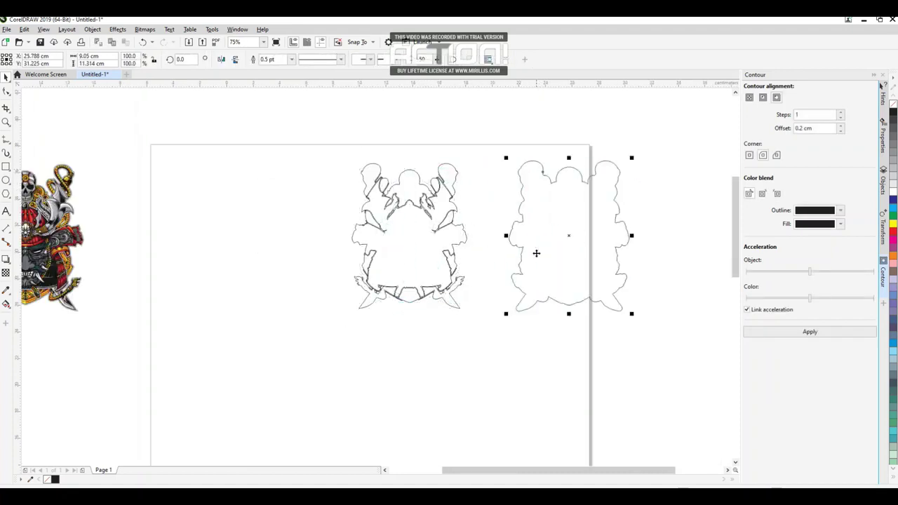
# Delete the inner boundary shape and move the remaining outer outline next to the coloured samurai image
pyautogui.moveTo(313, 137); pyautogui.dragTo(485, 325)
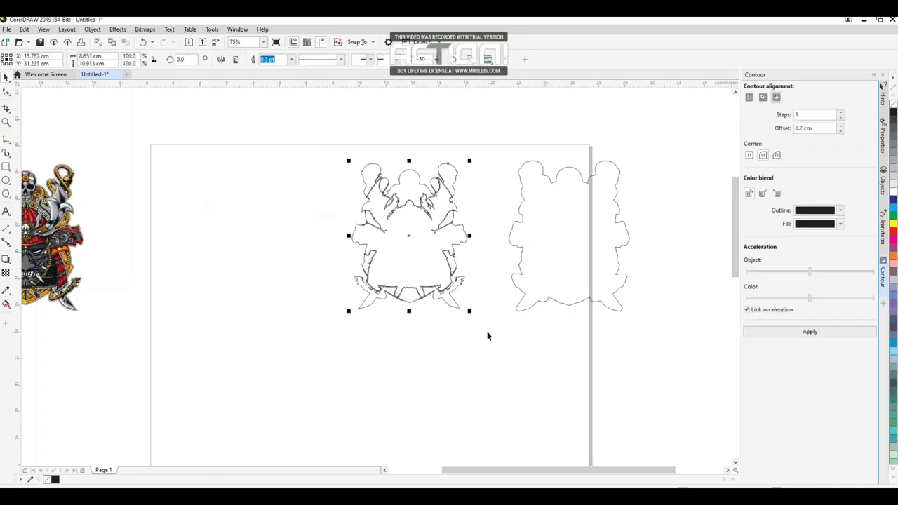
pyautogui.press('Delete')
pyautogui.scroll(-2, 525, 237)
pyautogui.moveTo(533, 232); pyautogui.dragTo(360, 248)
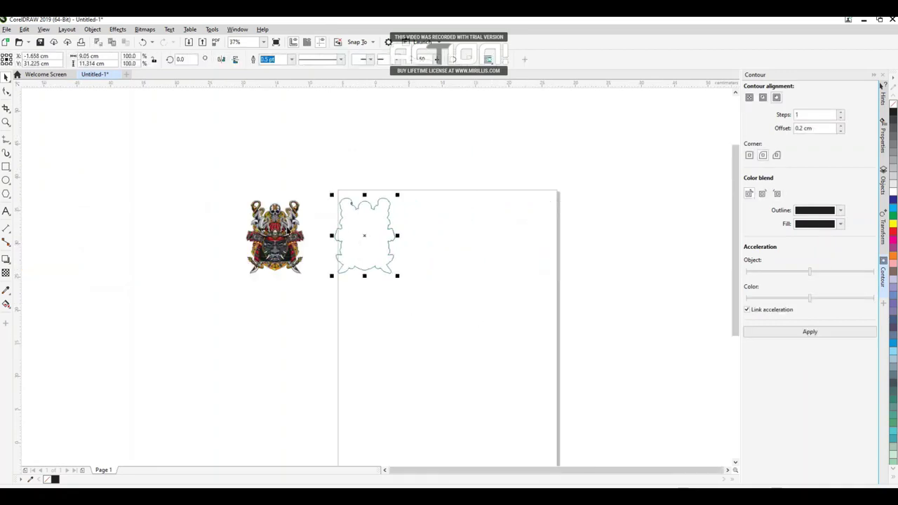
pyautogui.scroll(2, 273, 219)
pyautogui.click(424, 222)
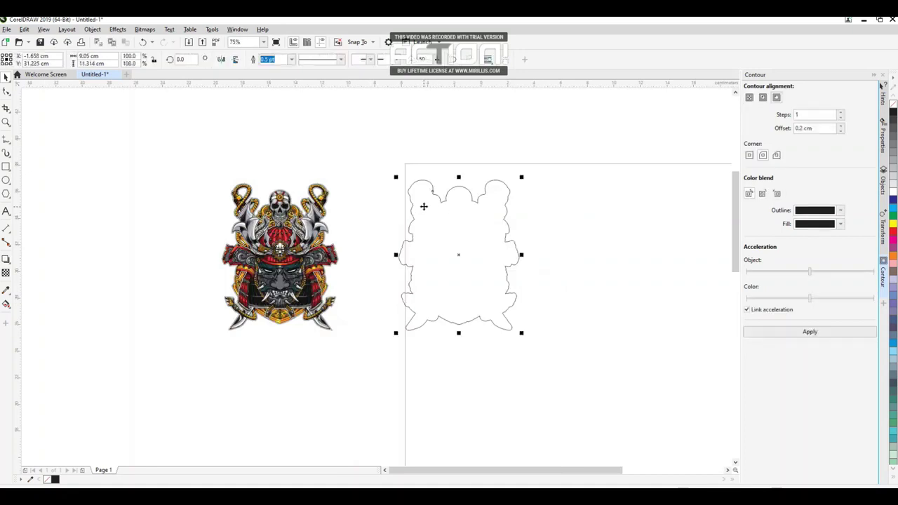
# Align the outer outline to the centre of the coloured samurai image, horizontally and vertically
pyautogui.scroll(2, 426, 204)
pyautogui.scroll(-1, 429, 203)
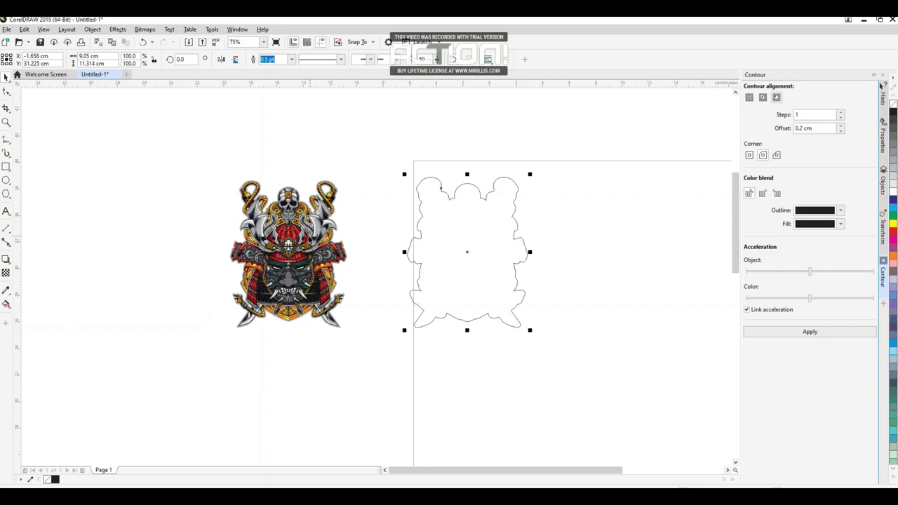
pyautogui.click(307, 236)
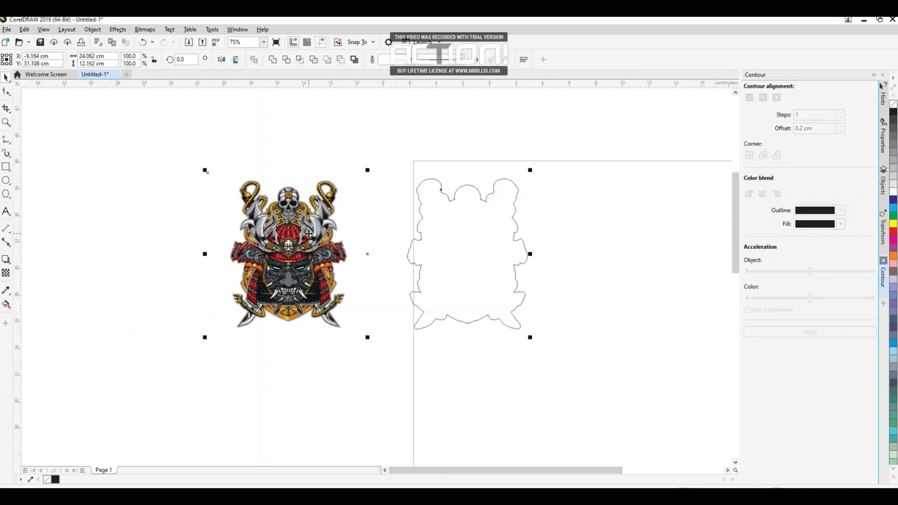
pyautogui.press('c')
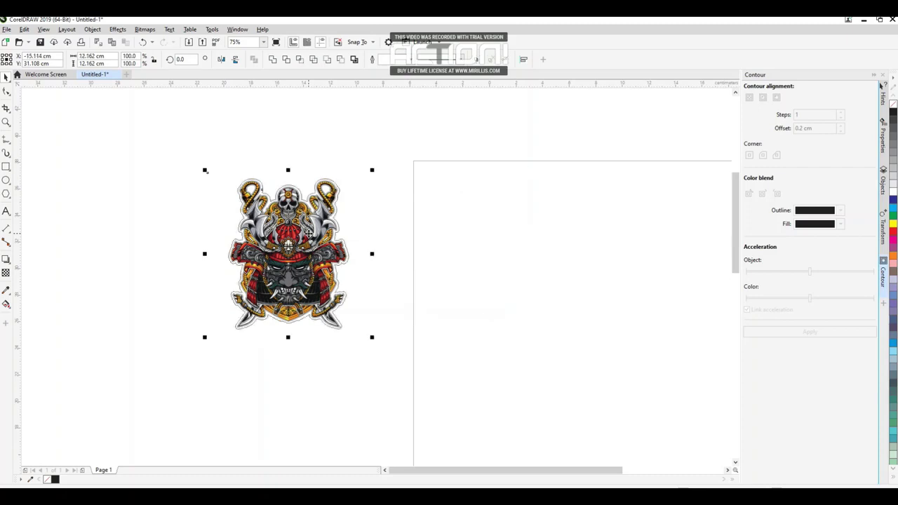
pyautogui.scroll(3, 267, 188)
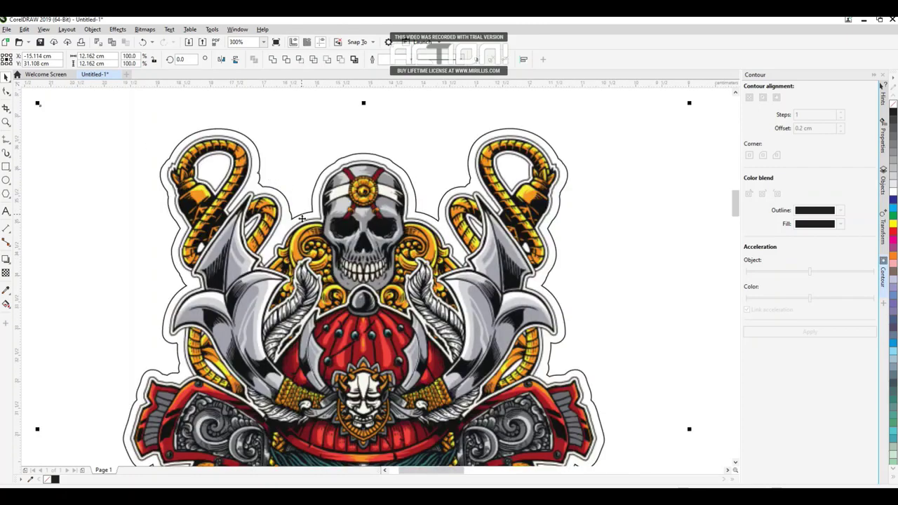
pyautogui.scroll(-2, 276, 204)
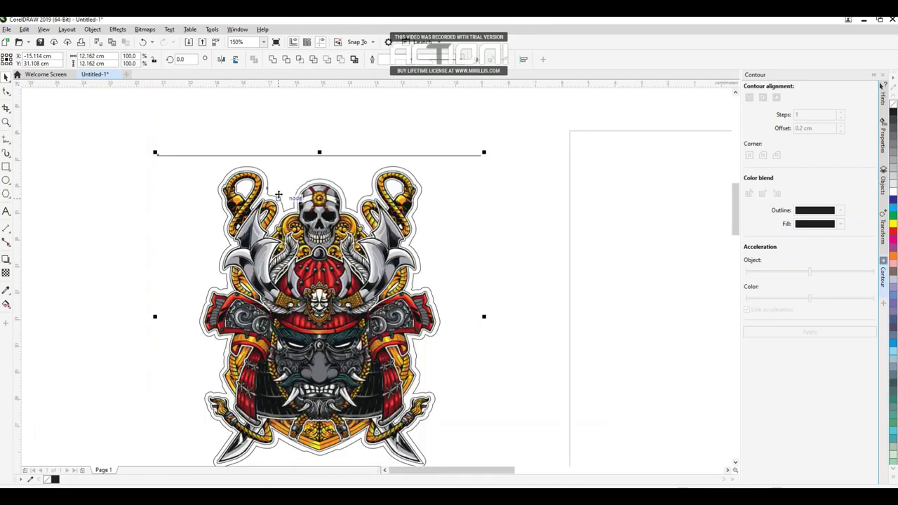
pyautogui.click(266, 148)
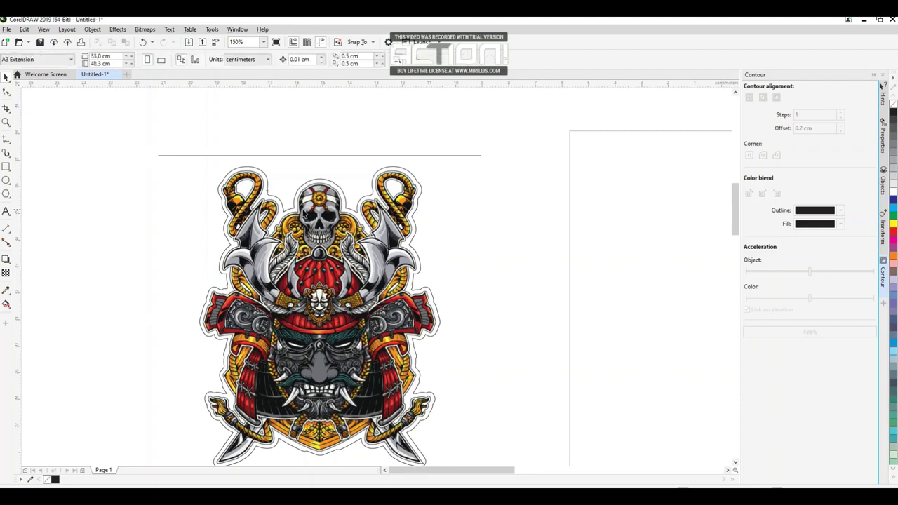
# Try intersecting the outline with the coloured image and moving the cut-out copy to the right, and undo both operations
pyautogui.scroll(2, 293, 224)
pyautogui.click(293, 219)
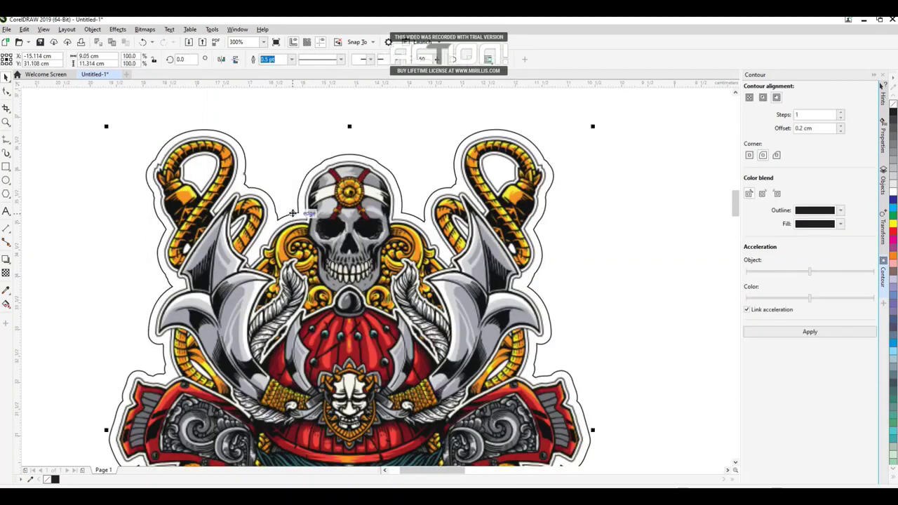
pyautogui.scroll(-2, 294, 216)
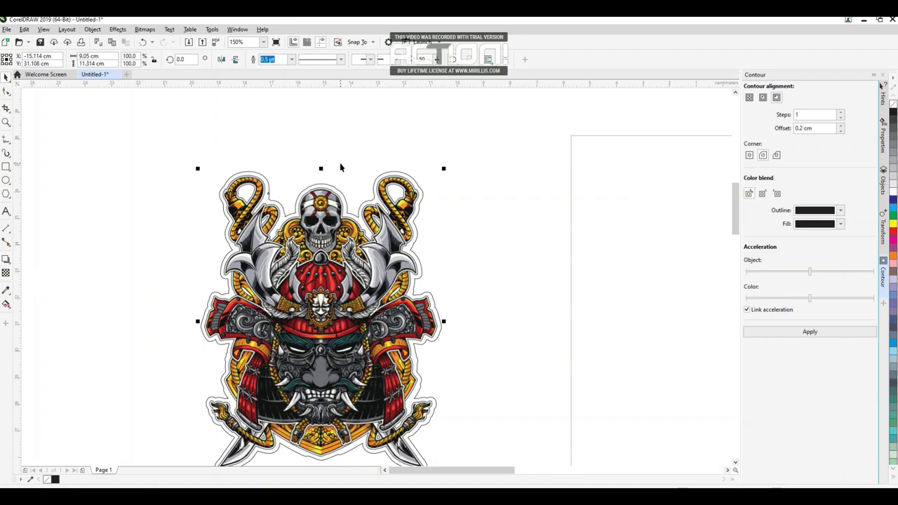
pyautogui.hotkey('ctrl', 'a')
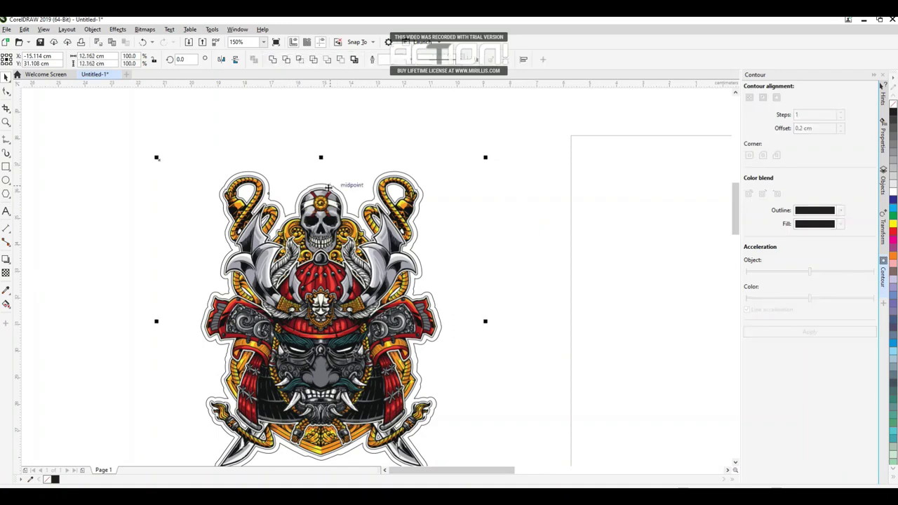
pyautogui.scroll(-2, 301, 202)
pyautogui.click(299, 61)
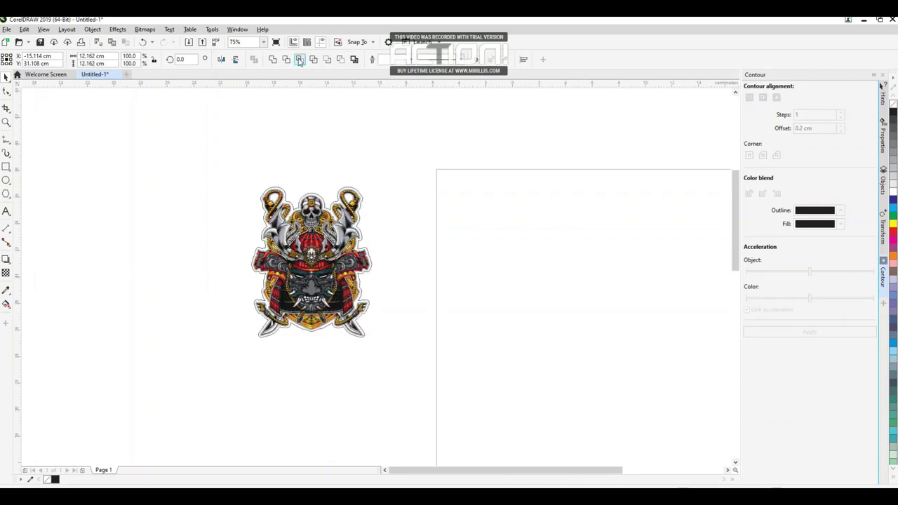
pyautogui.moveTo(310, 261); pyautogui.dragTo(454, 261)
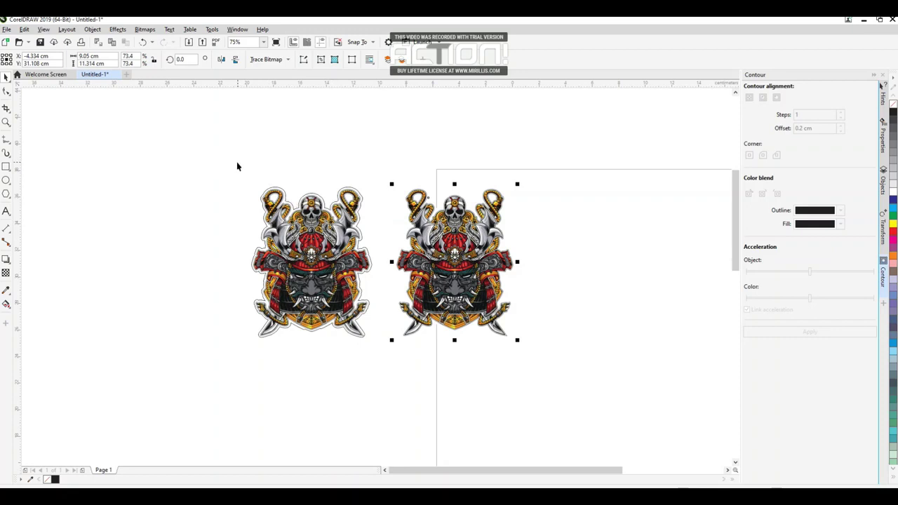
pyautogui.hotkey('ctrl', 'z')
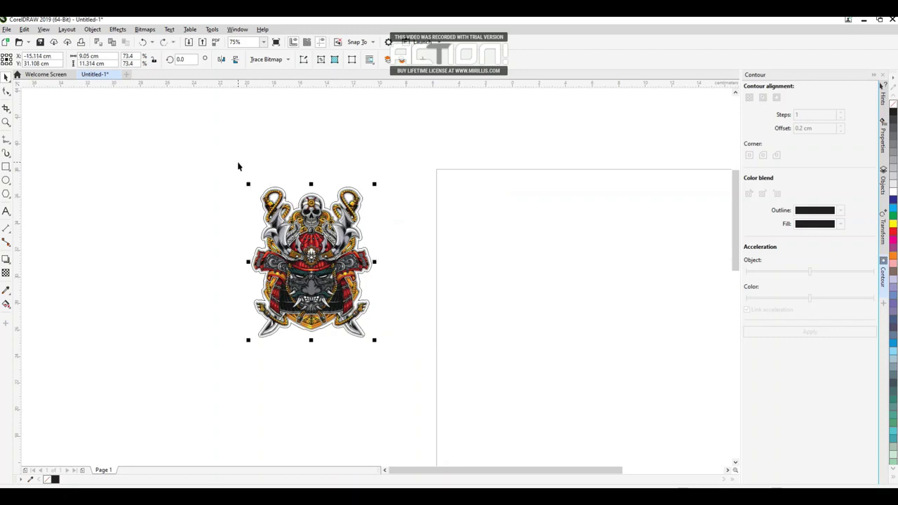
pyautogui.click(142, 44)
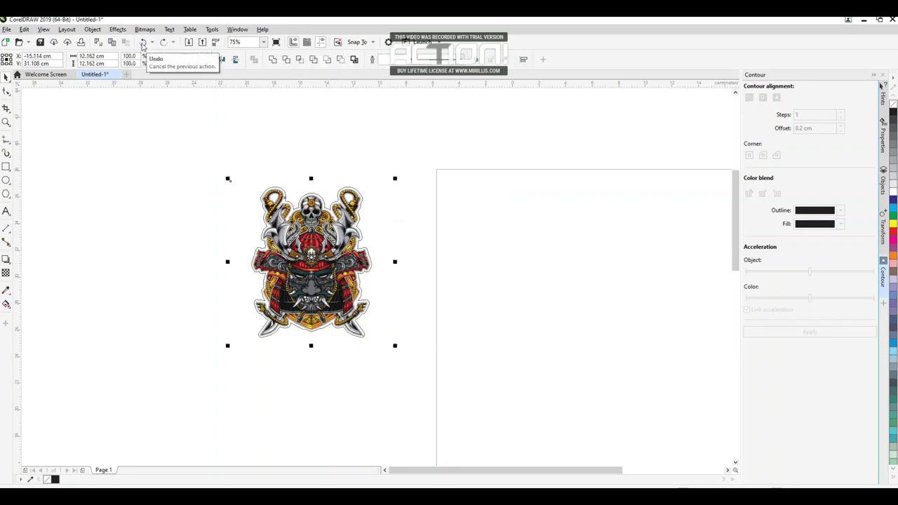
# Intersect the coloured image with the outline and move the cut-out copy about 11.5 cm to the right
pyautogui.click(226, 163)
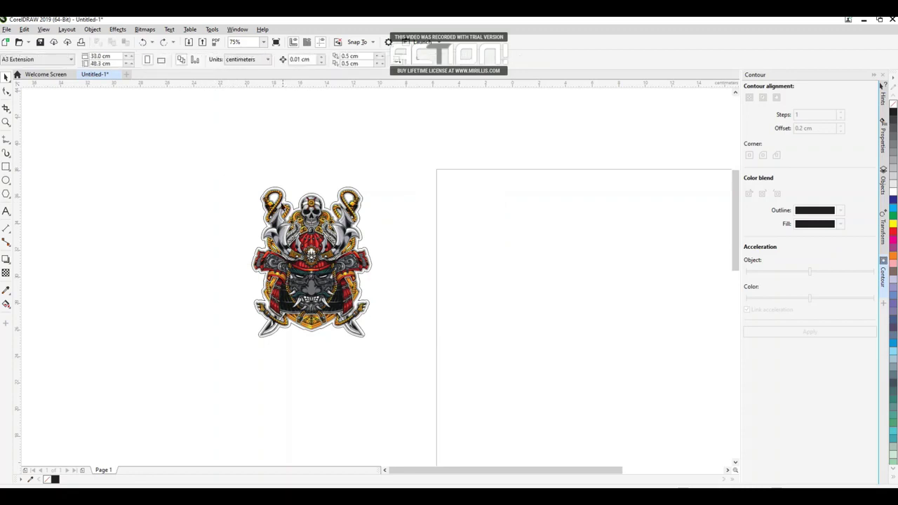
pyautogui.moveTo(169, 150); pyautogui.dragTo(434, 393)
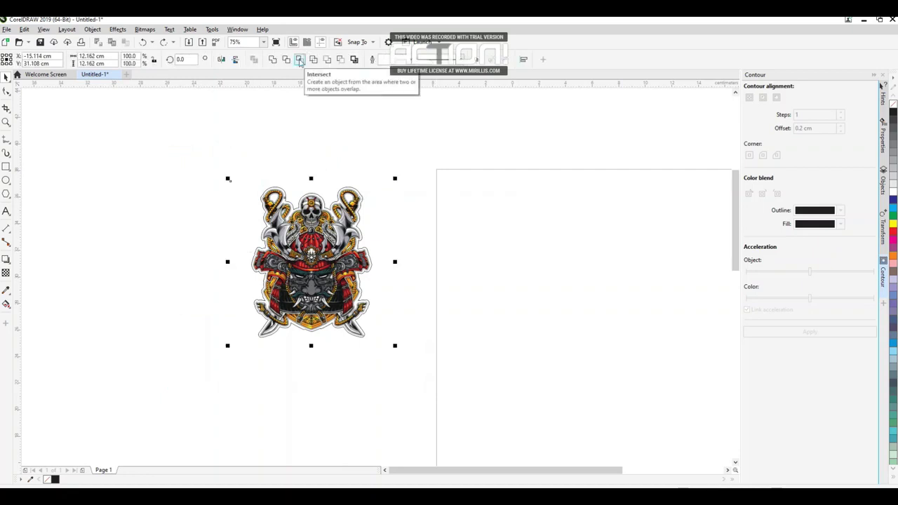
pyautogui.click(299, 61)
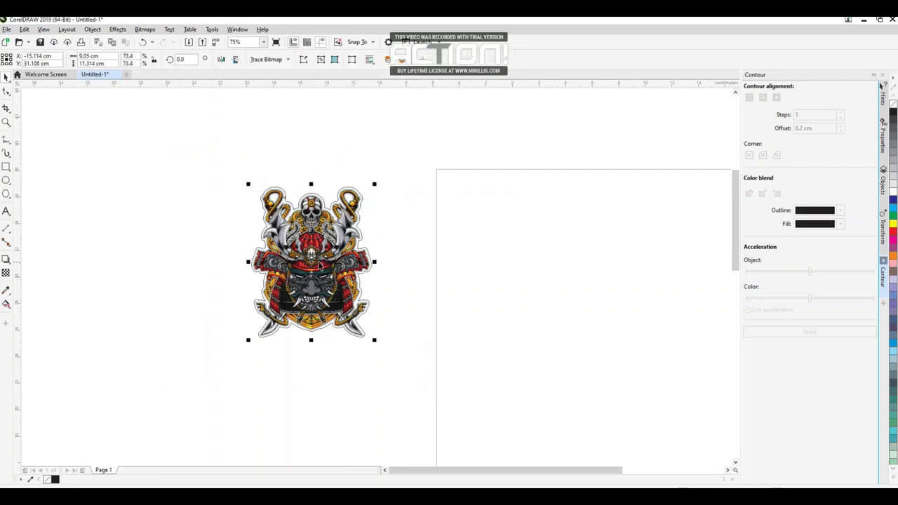
pyautogui.moveTo(311, 261); pyautogui.dragTo(464, 261)
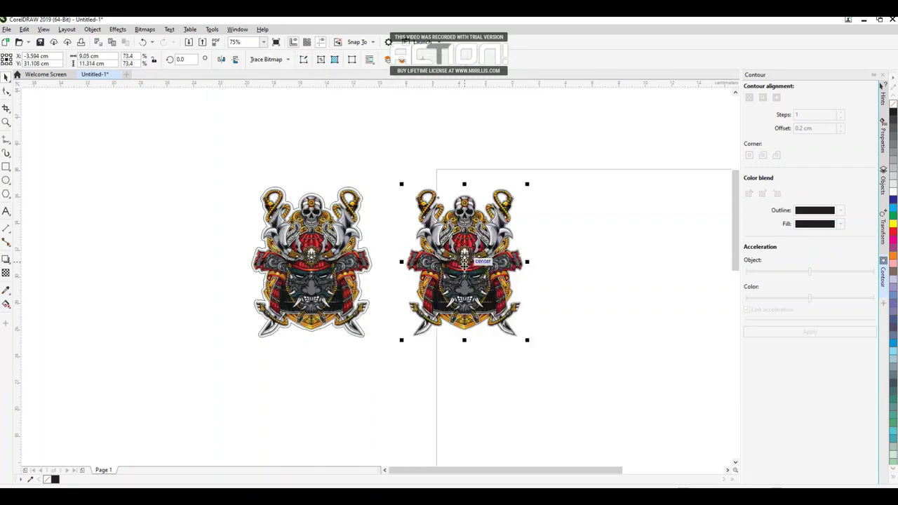
# Move the outline about 17 cm right, off the original coloured samurai image, and delete that original image
pyautogui.click(367, 201)
pyautogui.scroll(2, 365, 200)
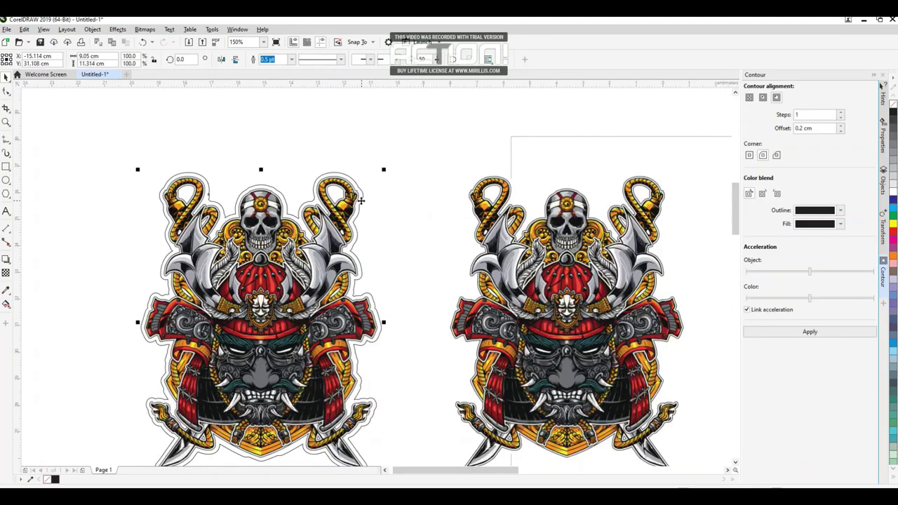
pyautogui.scroll(-2, 360, 201)
pyautogui.moveTo(360, 201); pyautogui.dragTo(590, 222)
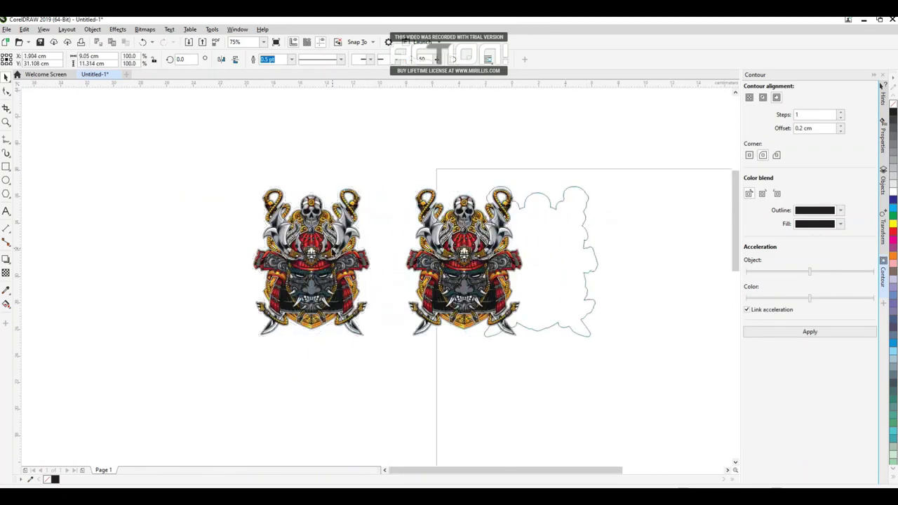
pyautogui.click(335, 249)
pyautogui.scroll(2, 229, 176)
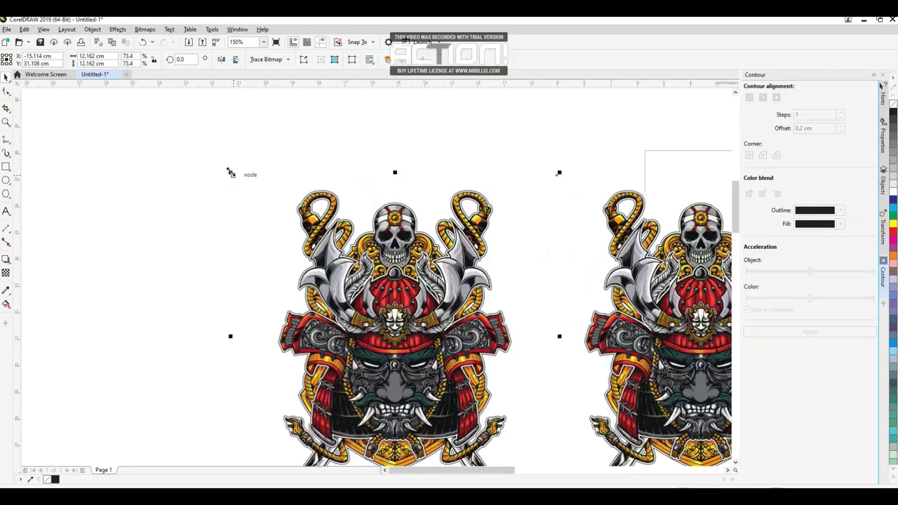
pyautogui.scroll(-2, 277, 231)
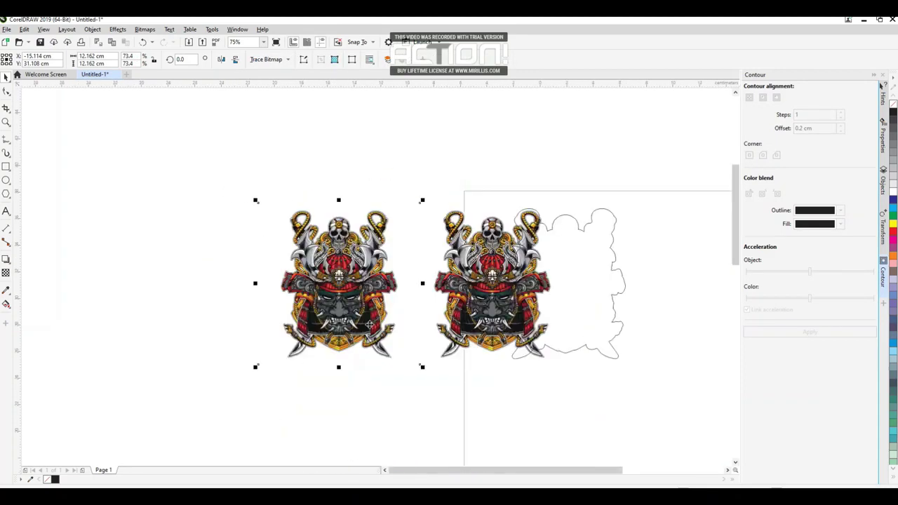
pyautogui.press('Delete')
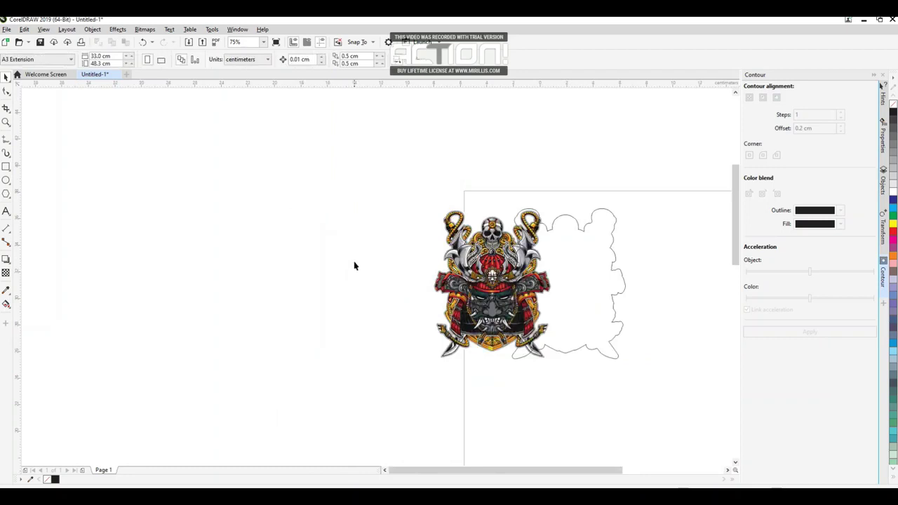
# Align the outer outline and the cut-out samurai image to each other's centres, horizontally and vertically
pyautogui.scroll(-2, 354, 265)
pyautogui.scroll(2, 421, 270)
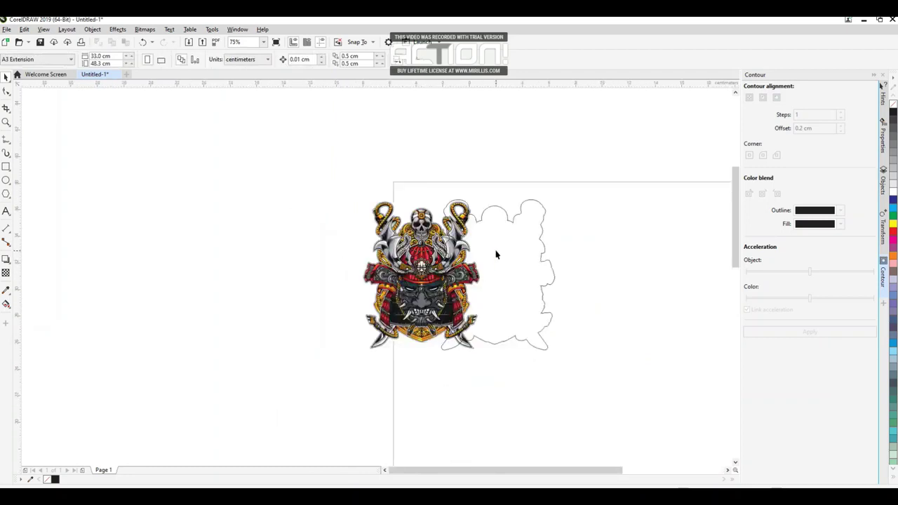
pyautogui.click(495, 255)
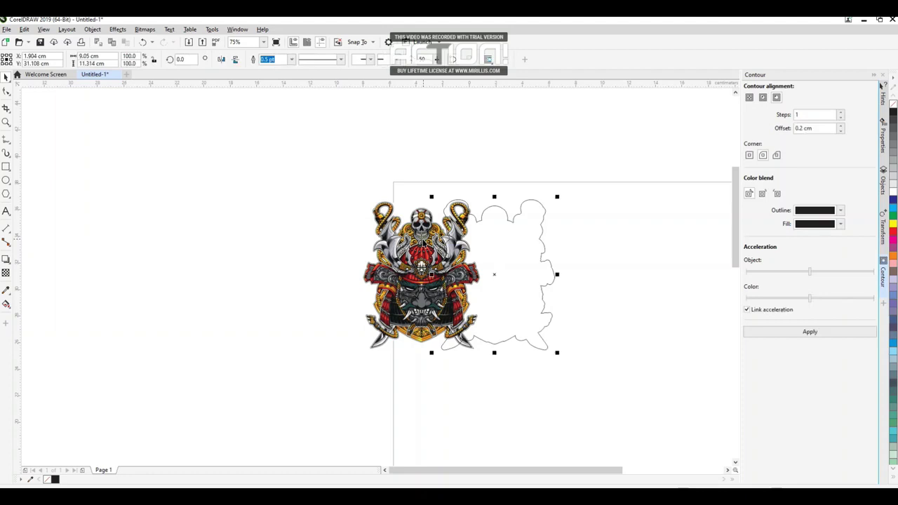
pyautogui.keyDown('shift'); pyautogui.click(423, 241); pyautogui.keyUp('shift')
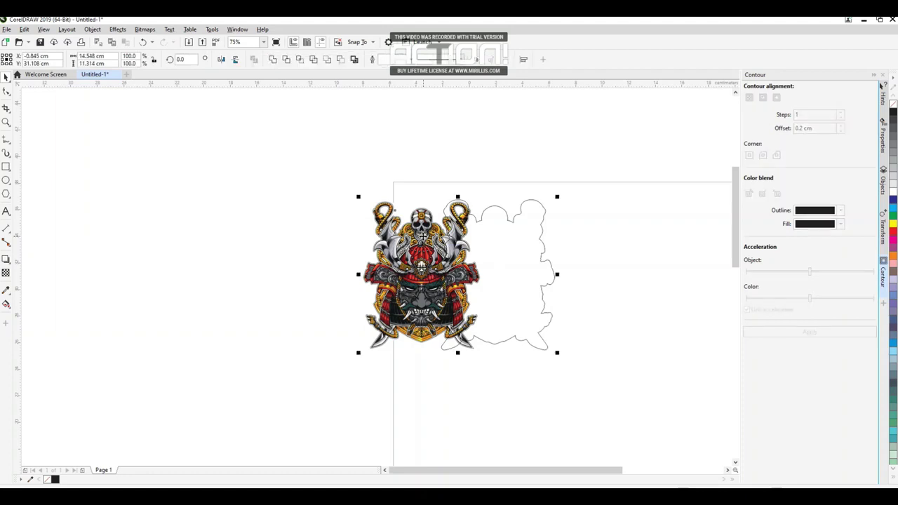
pyautogui.press('c')
pyautogui.press('e')
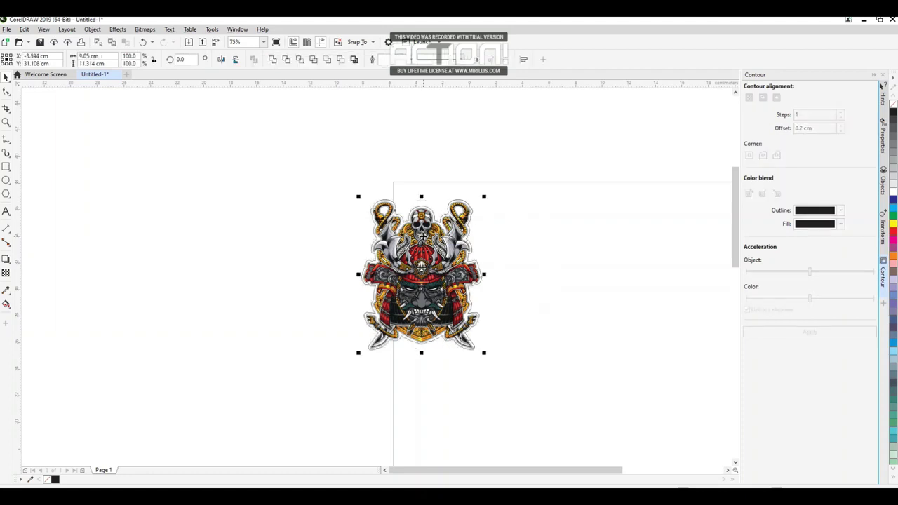
# Move the cut-out samurai and its outline together about 2.8 cm right, inside the page's upper-left corner
pyautogui.moveTo(288, 180); pyautogui.dragTo(531, 383)
pyautogui.moveTo(421, 285); pyautogui.dragTo(458, 288)
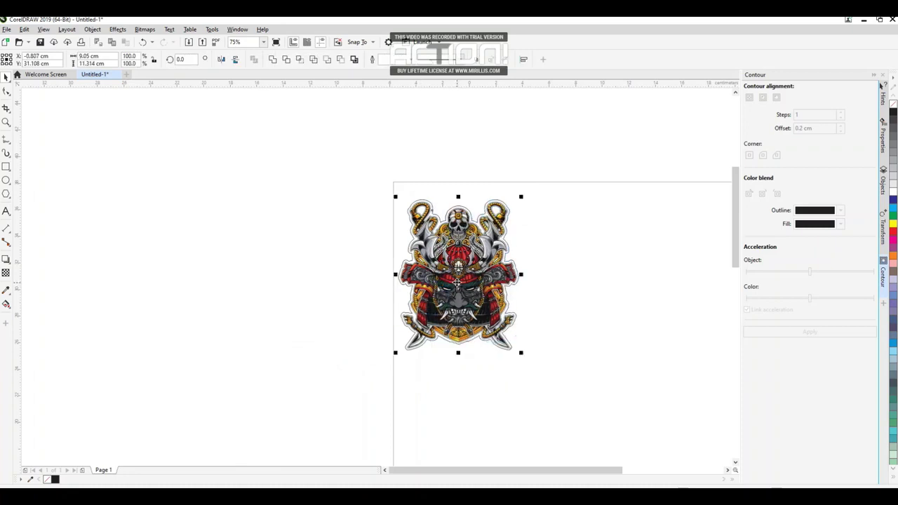
pyautogui.scroll(-1, 313, 211)
pyautogui.scroll(1, 437, 246)
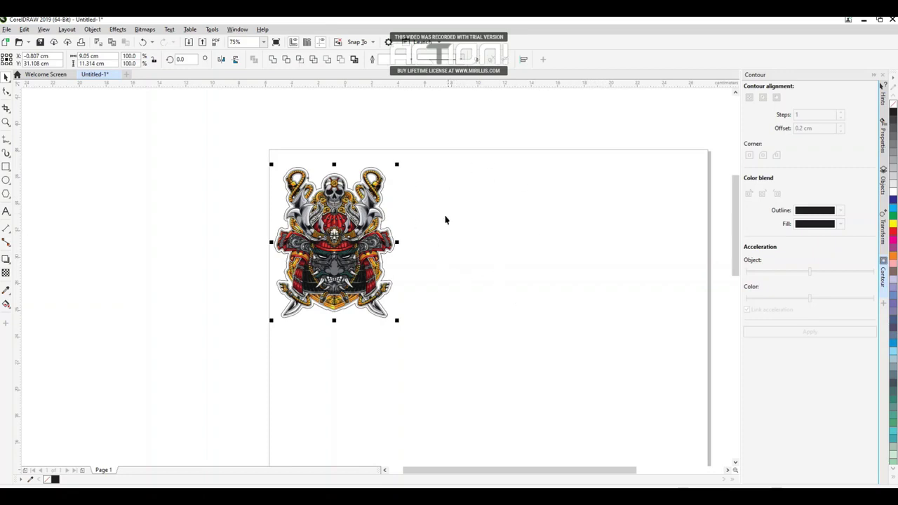
pyautogui.scroll(-1, 363, 156)
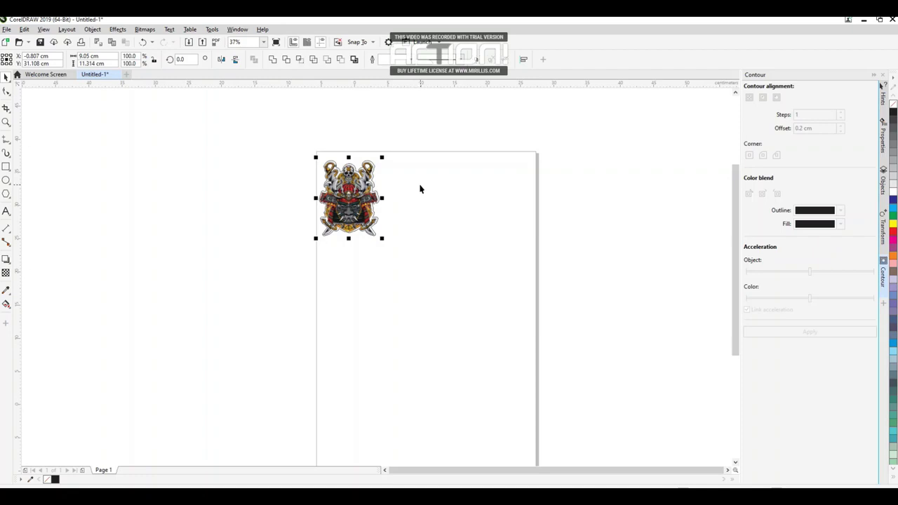
pyautogui.click(437, 143)
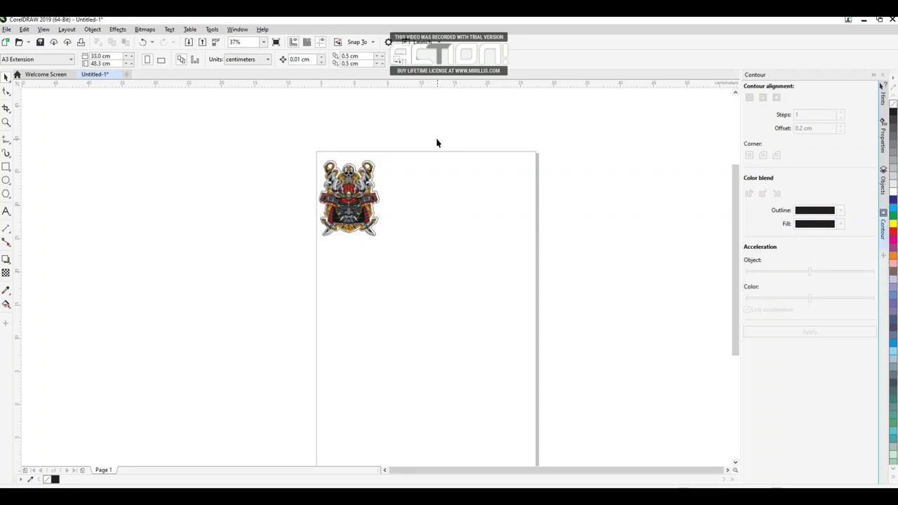
# Open the Transform position settings and switch the document units to millimetres
pyautogui.hotkey('alt', 'F7')
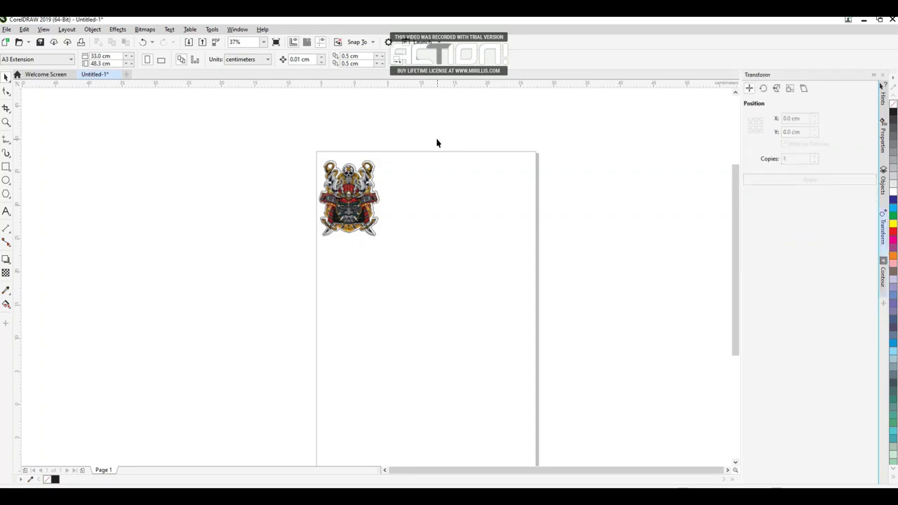
pyautogui.click(330, 176)
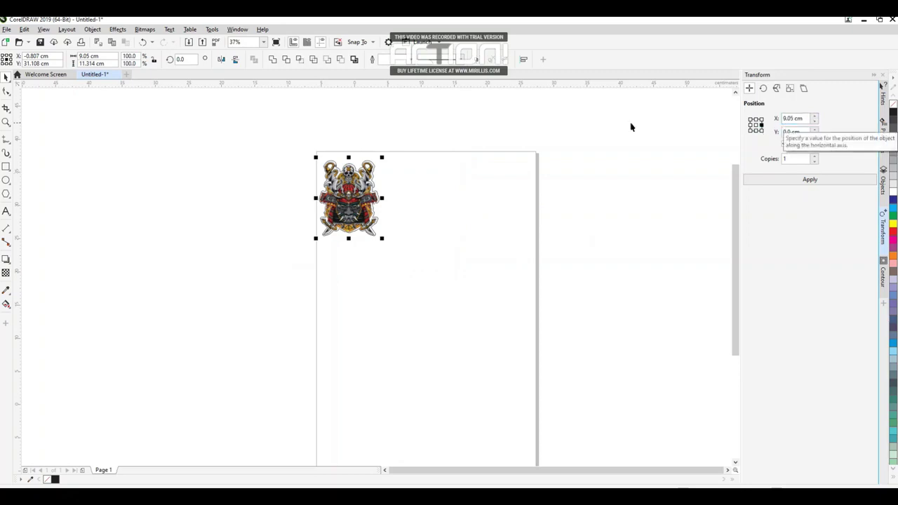
pyautogui.click(498, 132)
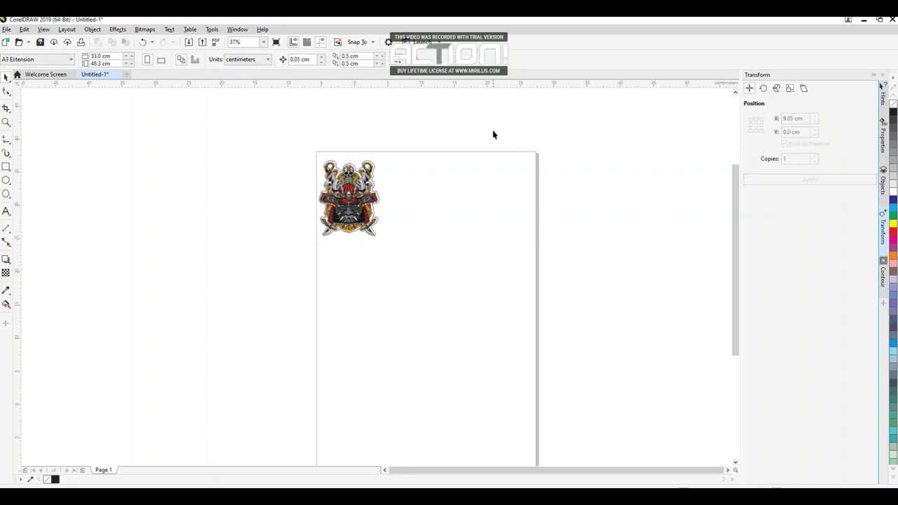
pyautogui.click(240, 60)
pyautogui.click(241, 80)
# Make two successive copies of the outlined samurai to the right at a 95.505 mm relative offset, forming a row of three
pyautogui.moveTo(259, 127); pyautogui.dragTo(384, 235)
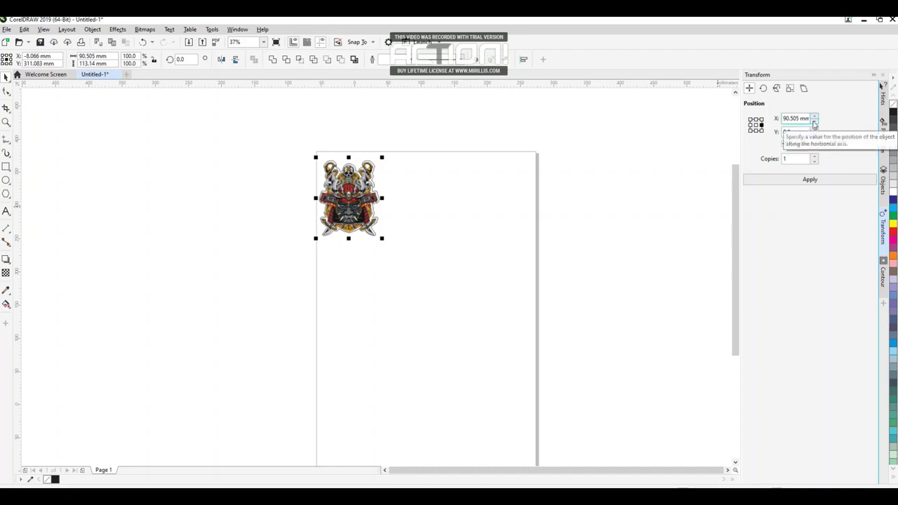
pyautogui.click(816, 117)
pyautogui.click(816, 117)
pyautogui.click(815, 117)
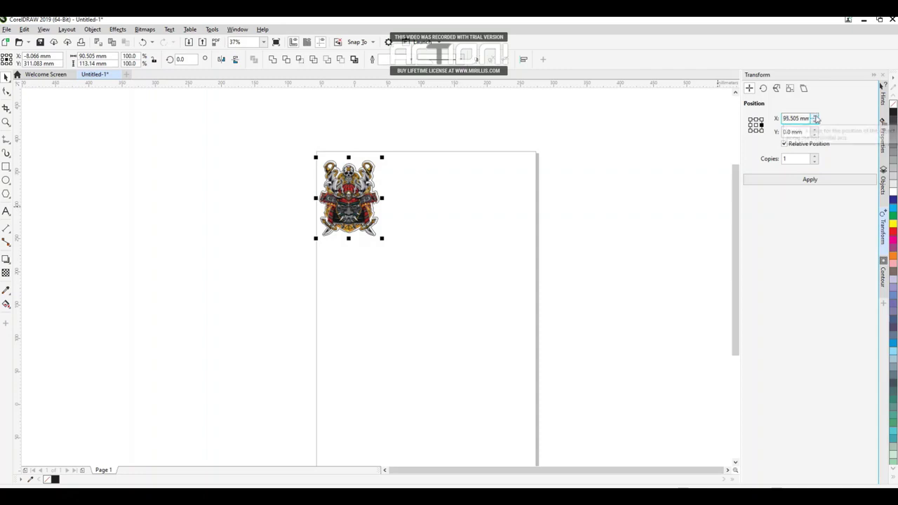
pyautogui.click(811, 180)
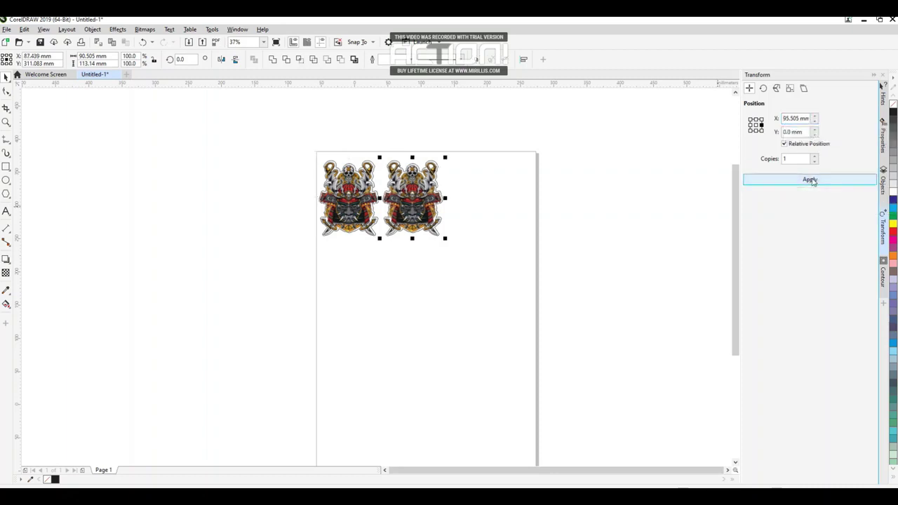
pyautogui.click(811, 180)
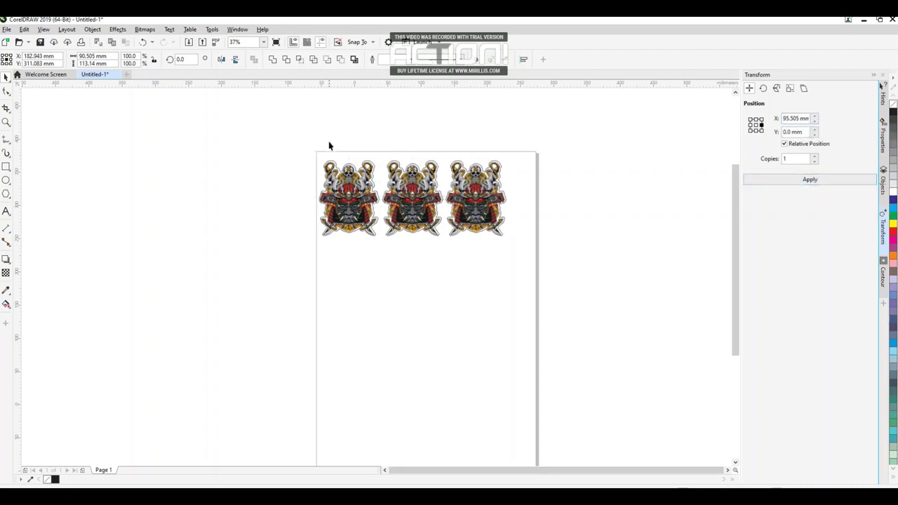
pyautogui.press('Escape')
pyautogui.scroll(2, 411, 189)
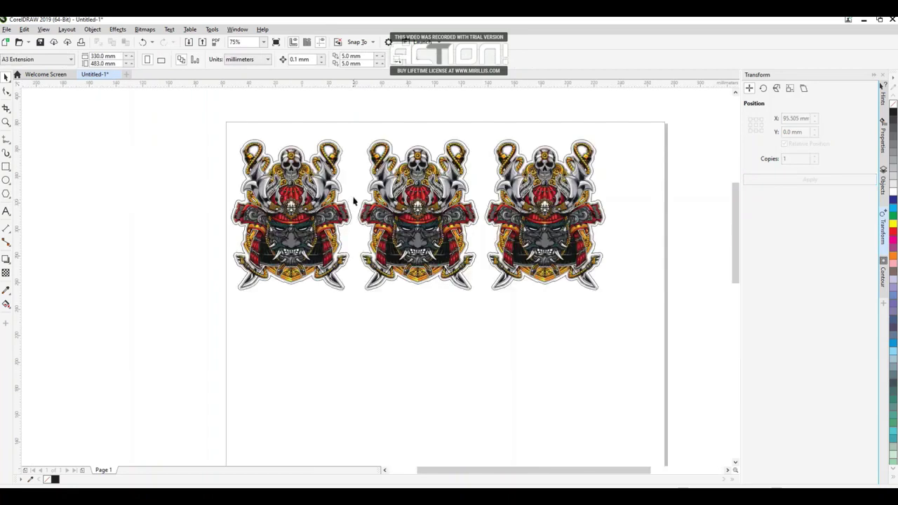
pyautogui.scroll(-2, 358, 186)
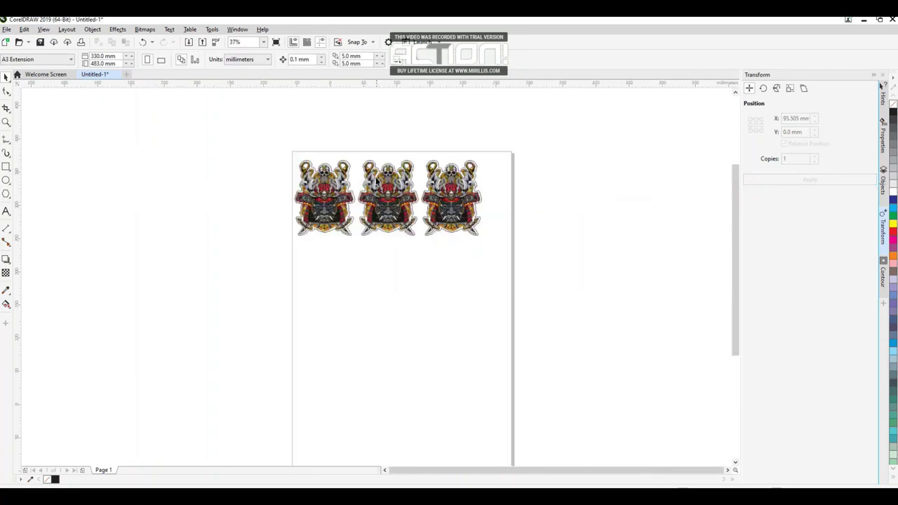
# Copy the row of three samurai stickers downward three times at a relative vertical offset of -118.14 mm
pyautogui.moveTo(263, 139); pyautogui.dragTo(533, 264)
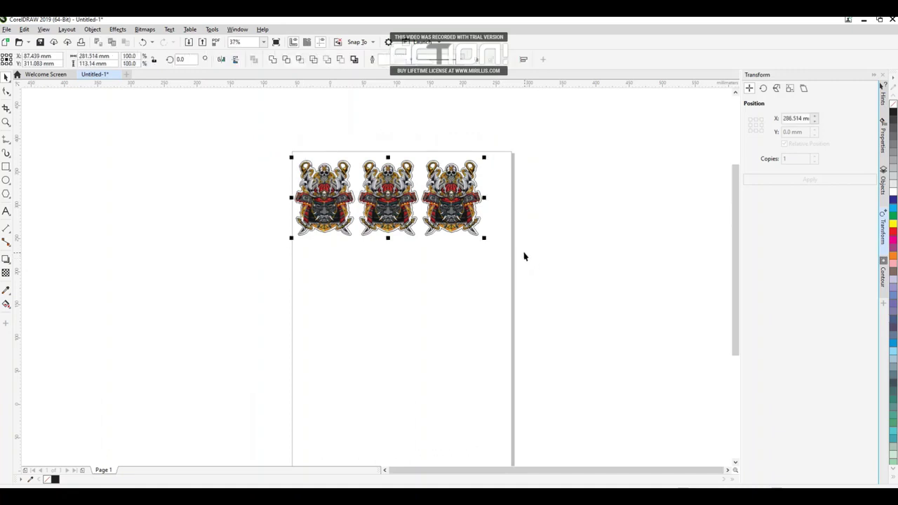
pyautogui.click(756, 130)
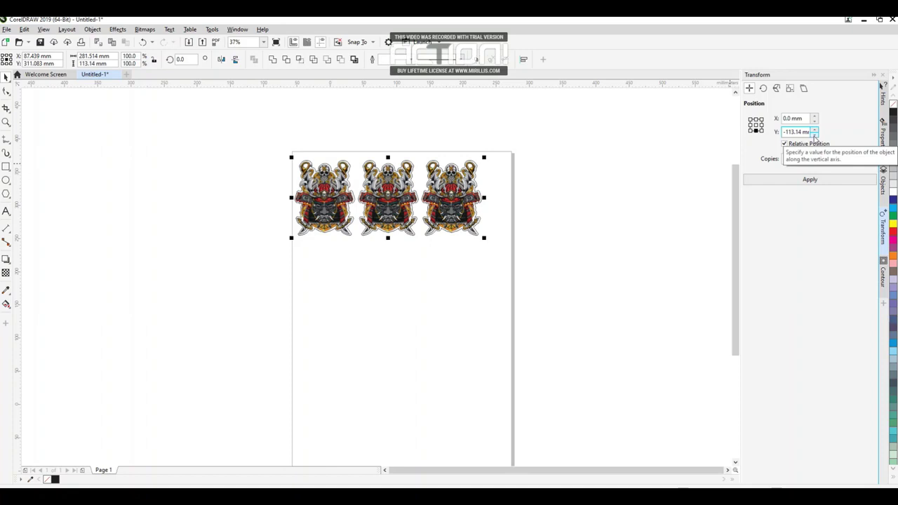
pyautogui.click(815, 135)
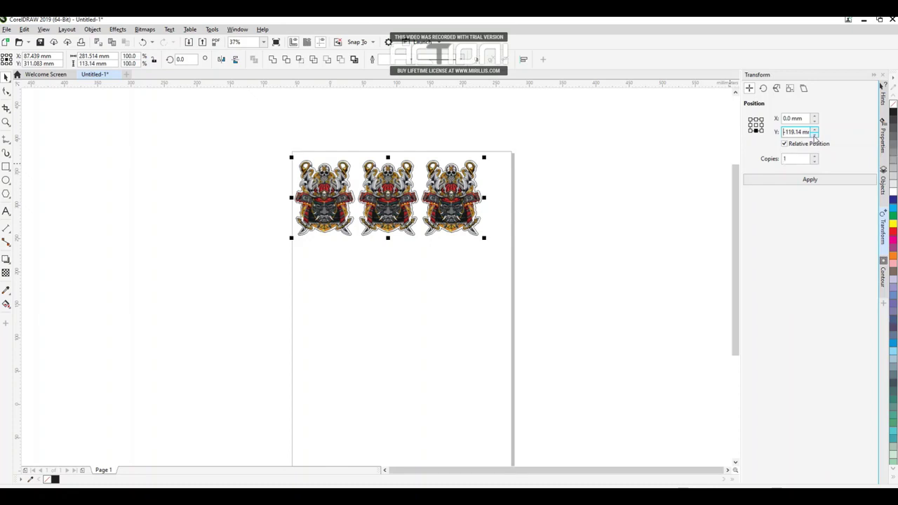
pyautogui.click(810, 181)
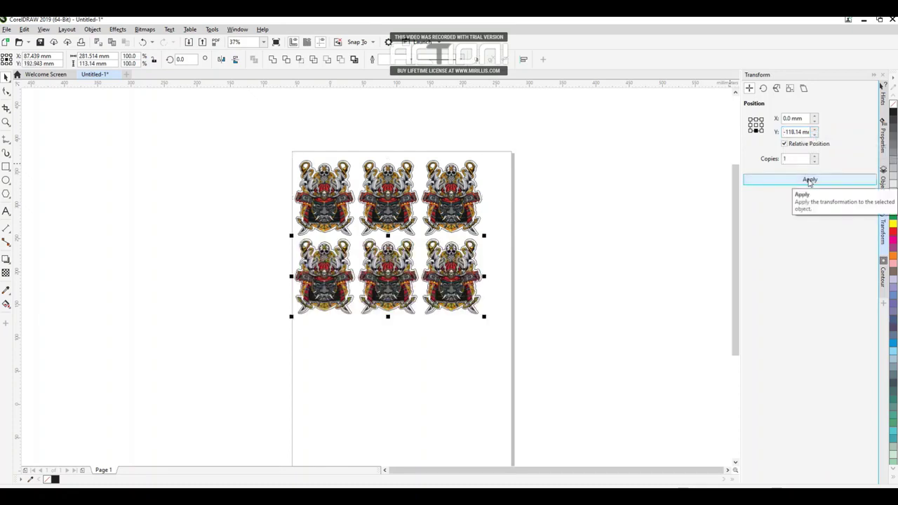
pyautogui.click(810, 180)
pyautogui.click(810, 180)
pyautogui.scroll(-1, 435, 203)
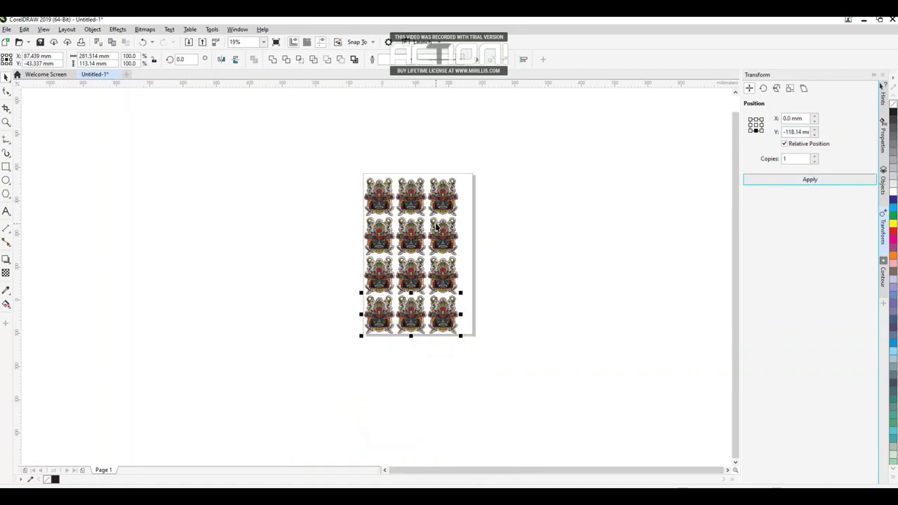
pyautogui.scroll(1, 422, 222)
pyautogui.scroll(-1, 421, 220)
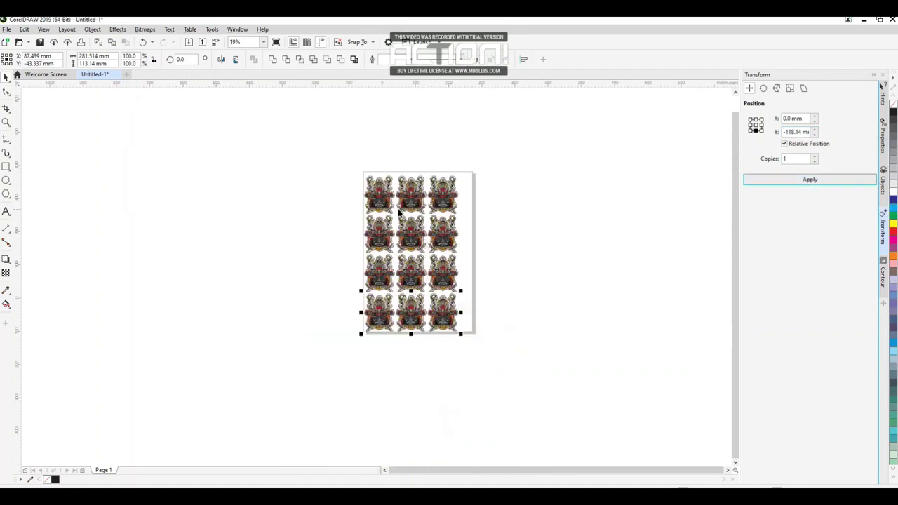
pyautogui.click(345, 176)
# Examine the cut outlines and the gaps between neighbouring samurai stickers across the sheet
pyautogui.scroll(2, 400, 206)
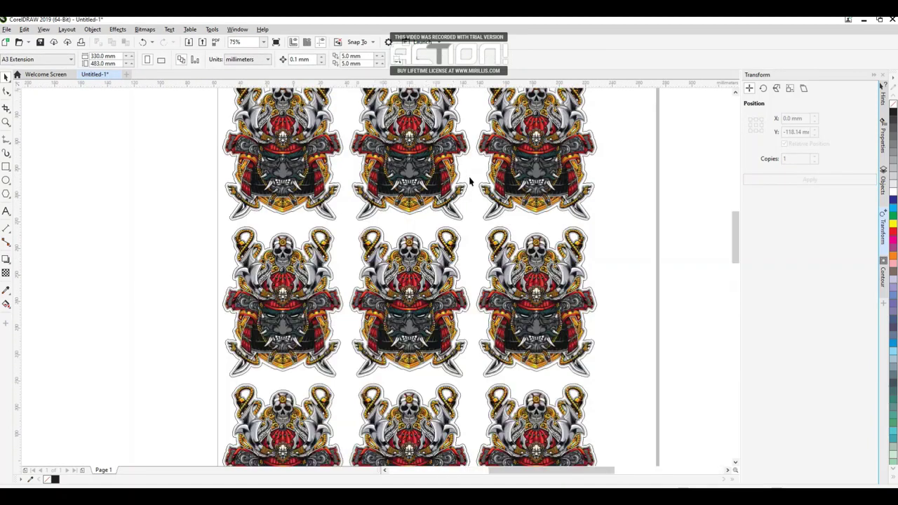
pyautogui.scroll(2, 470, 183)
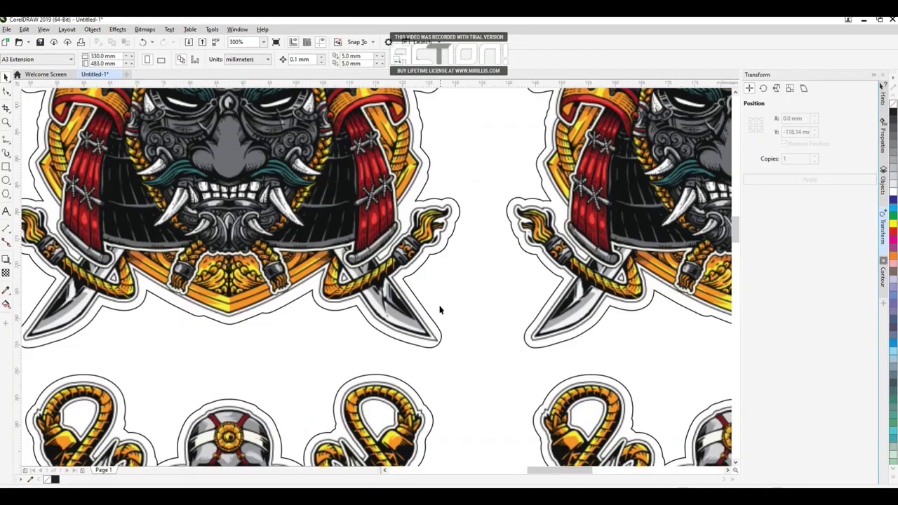
pyautogui.scroll(-1, 457, 254)
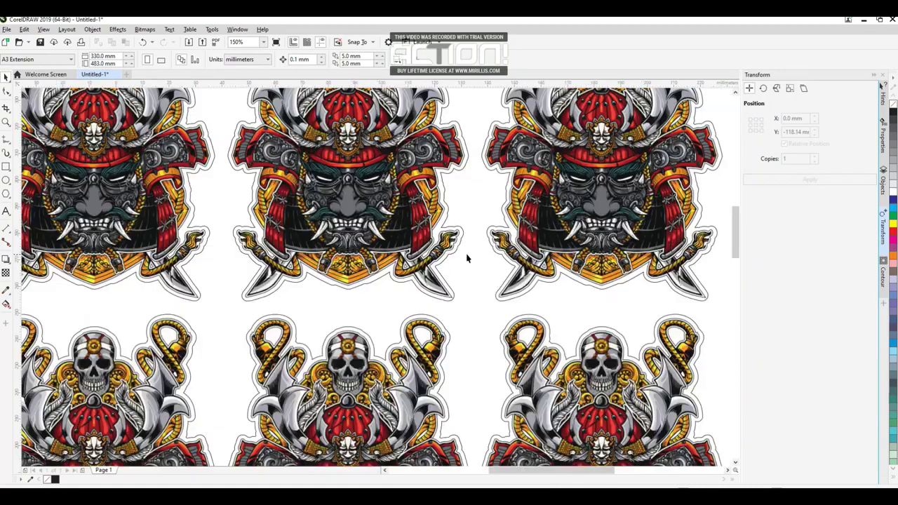
pyautogui.scroll(2, 508, 303)
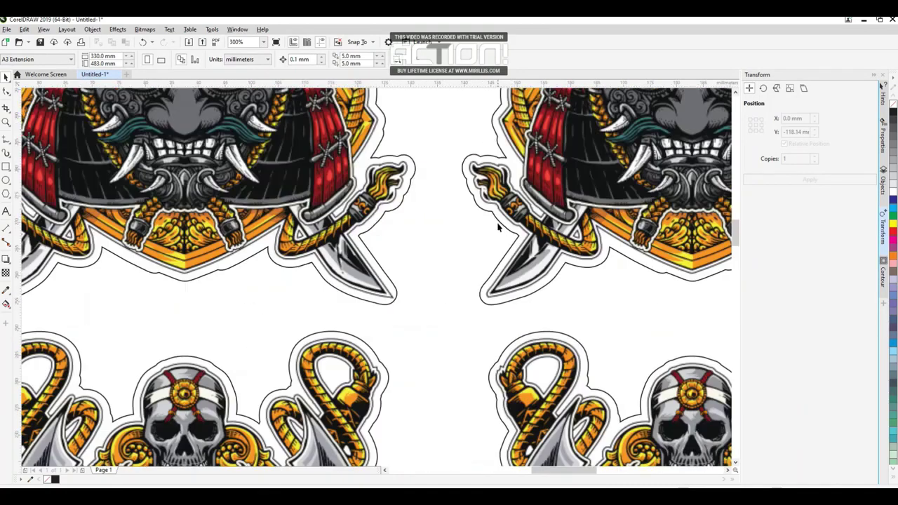
pyautogui.scroll(-2, 497, 222)
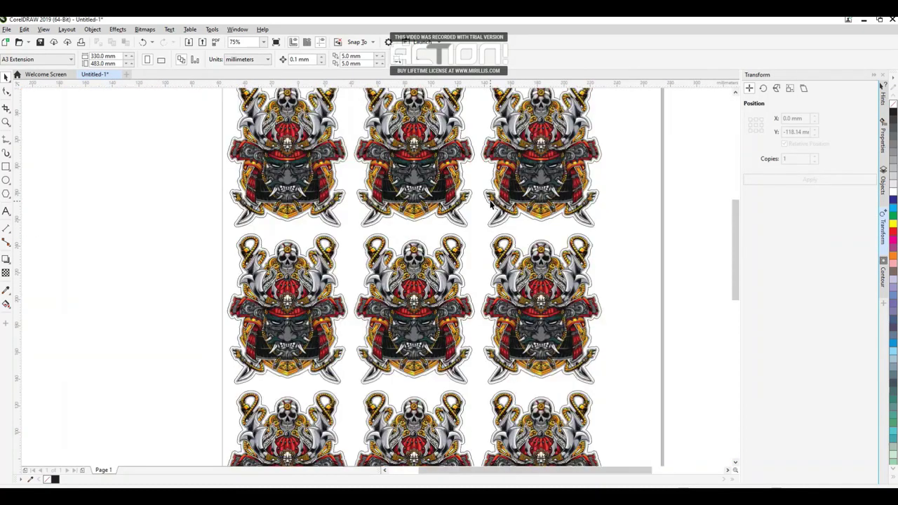
pyautogui.scroll(2, 462, 274)
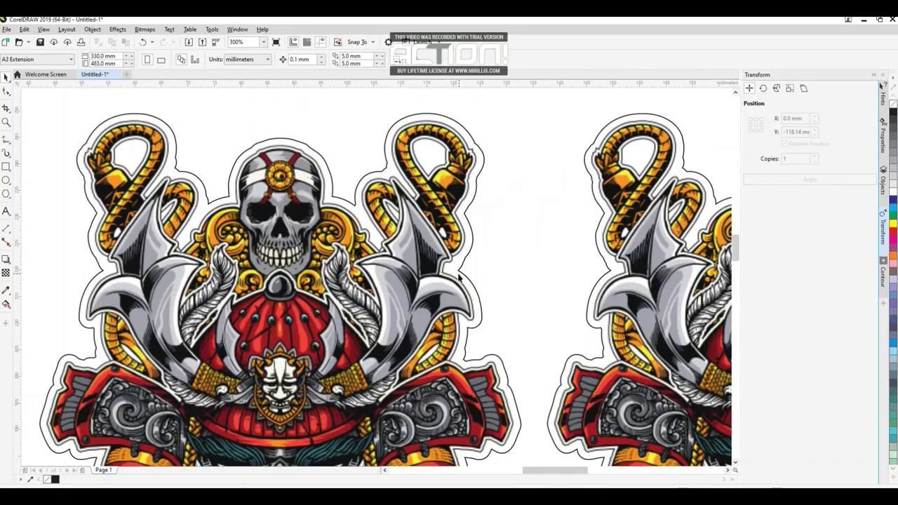
pyautogui.scroll(-3, 453, 259)
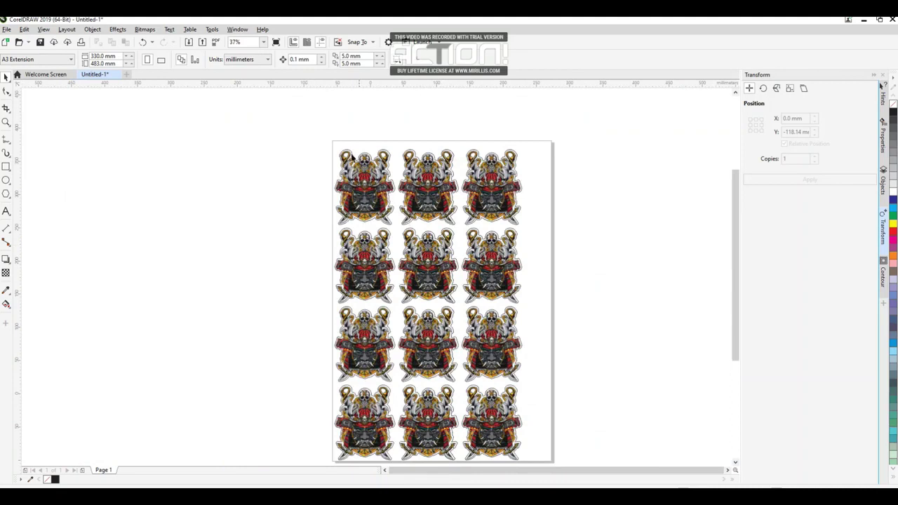
pyautogui.scroll(-1, 374, 161)
pyautogui.scroll(1, 379, 174)
pyautogui.scroll(-1, 370, 170)
# Group all twelve outlined samurai stickers and centre the group on the page
pyautogui.moveTo(330, 167); pyautogui.dragTo(470, 337)
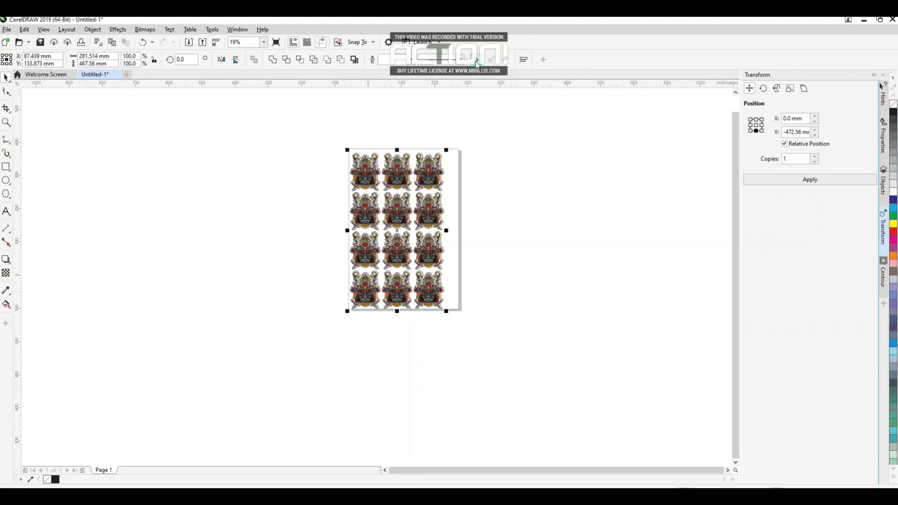
pyautogui.click(475, 61)
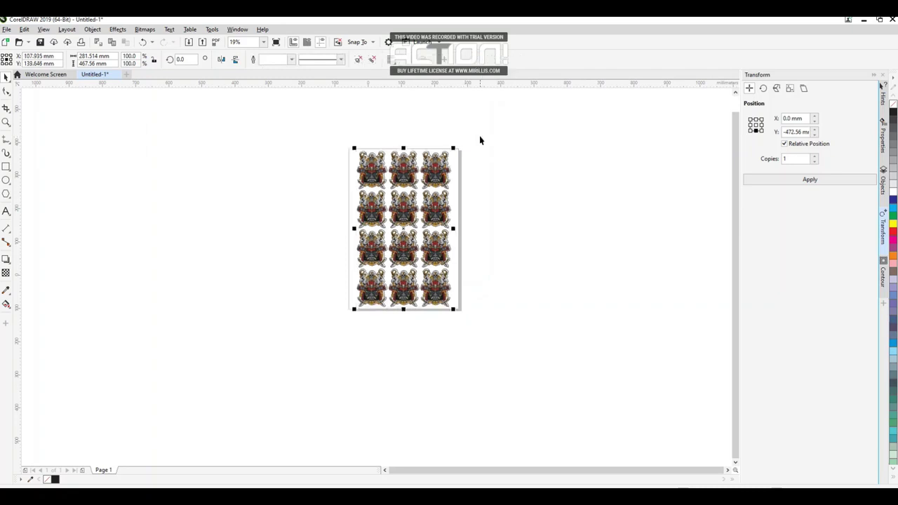
pyautogui.click(462, 155)
pyautogui.scroll(3, 463, 155)
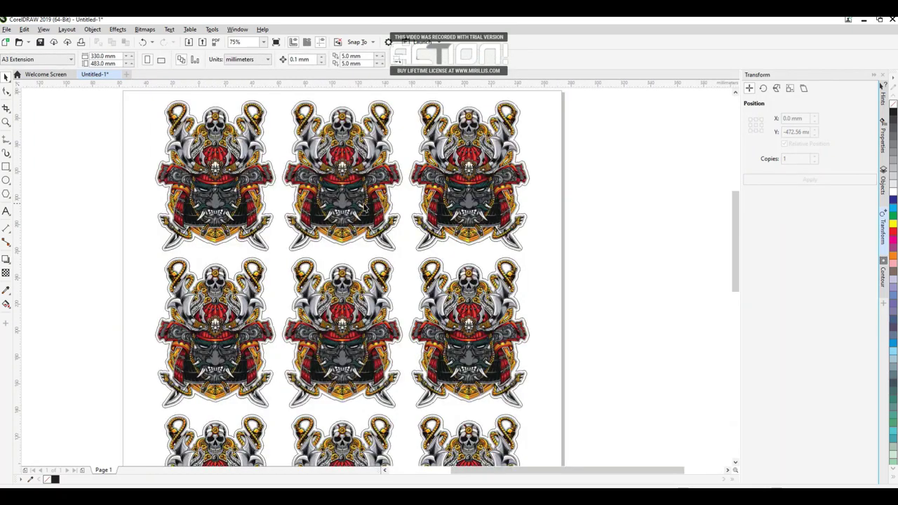
pyautogui.scroll(-2, 369, 206)
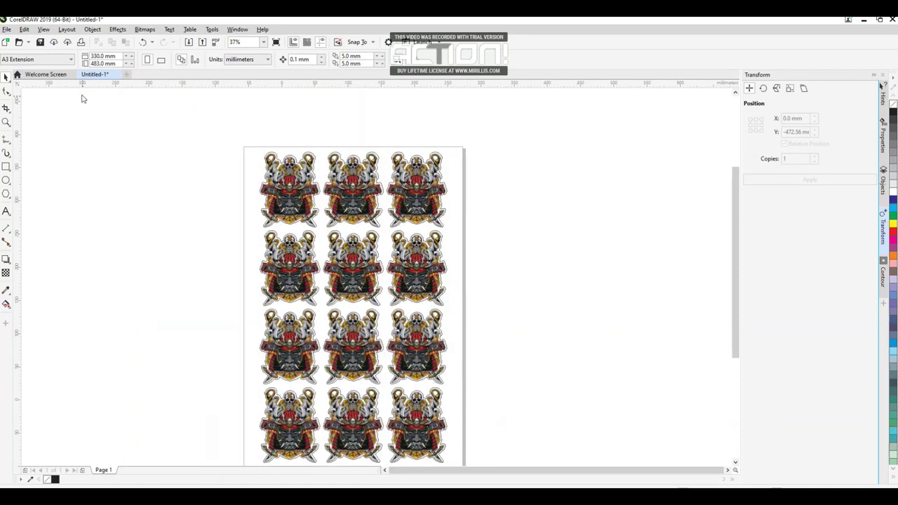
# Publish the sticker sheet to PDF as "cutting stiker" on the Build TrusT (D:) drive
pyautogui.click(7, 30)
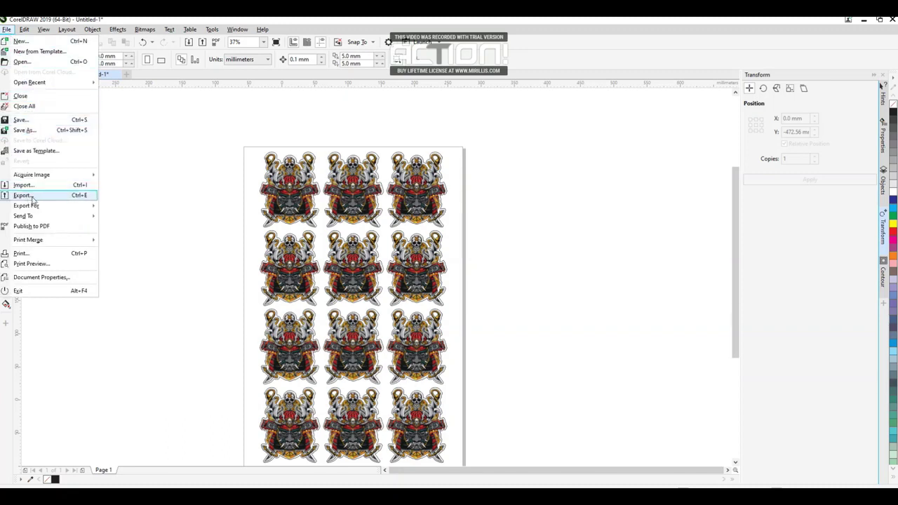
pyautogui.moveTo(26, 170)
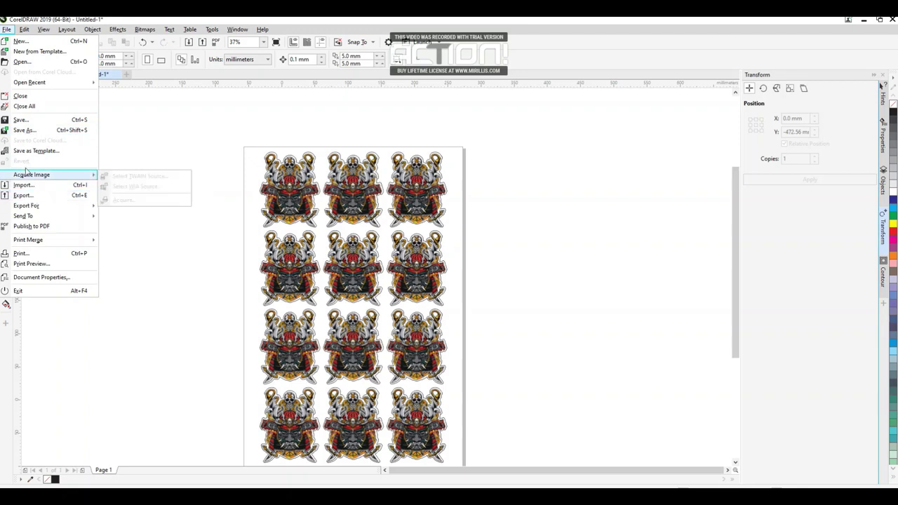
pyautogui.click(51, 230)
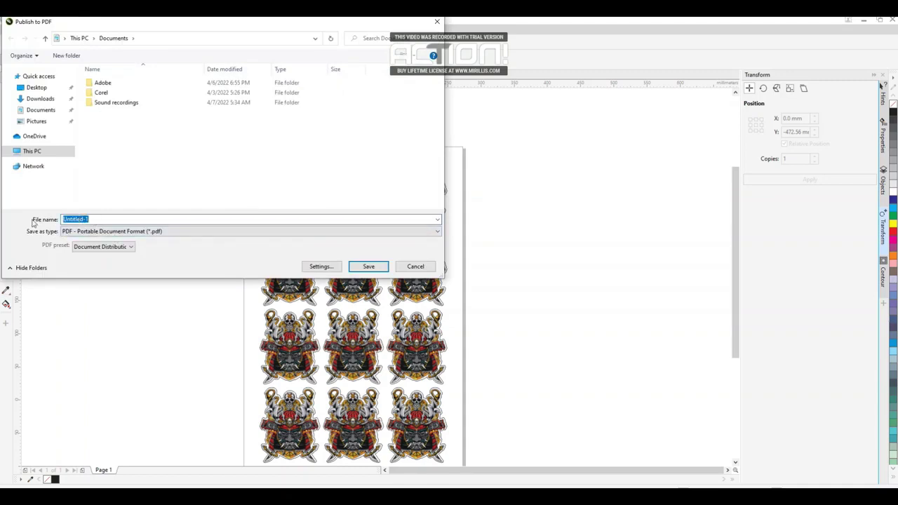
pyautogui.write('c')
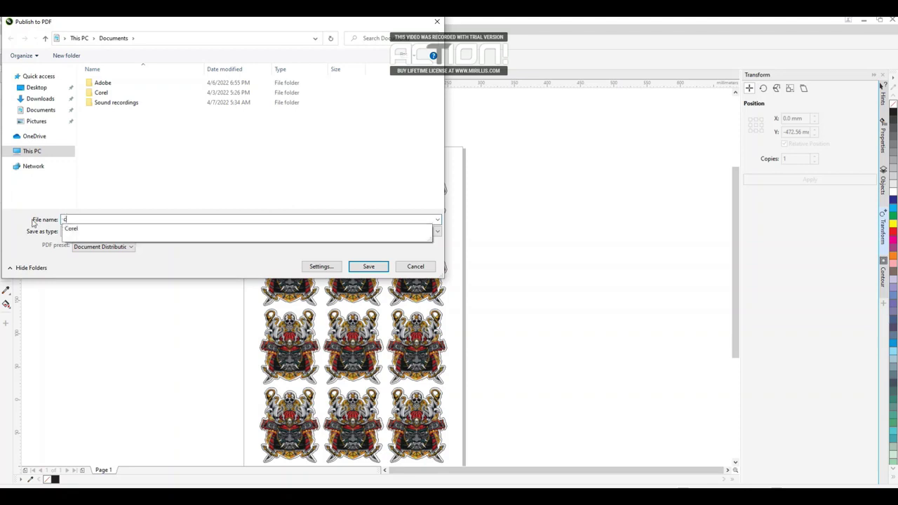
pyautogui.write('u')
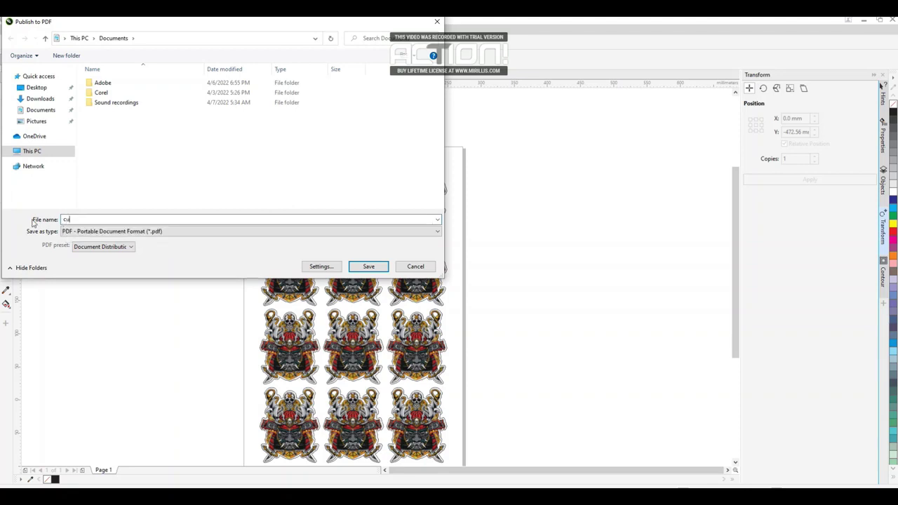
pyautogui.write('tting stiker')
pyautogui.click(39, 152)
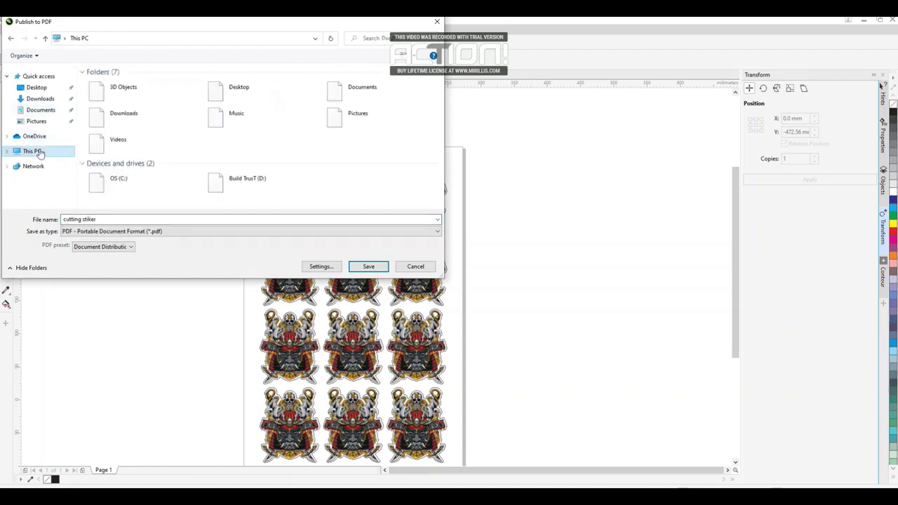
pyautogui.doubleClick(246, 183)
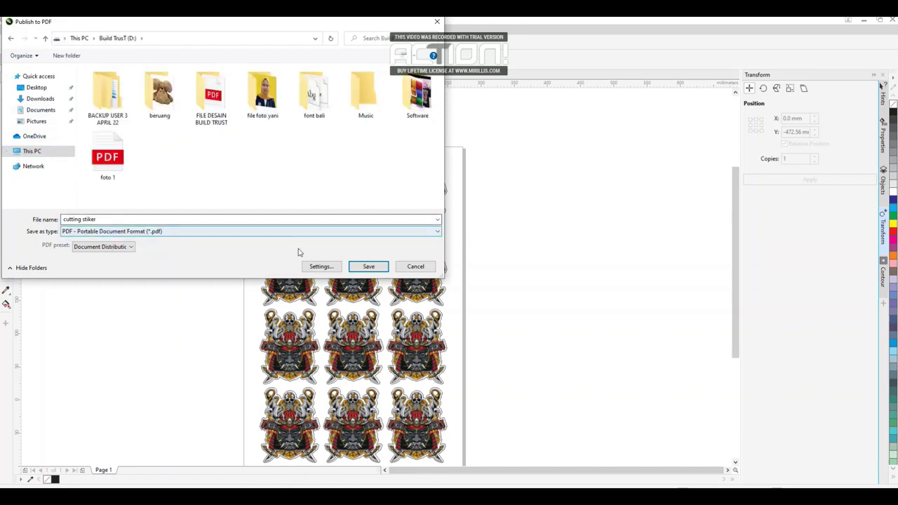
pyautogui.click(369, 267)
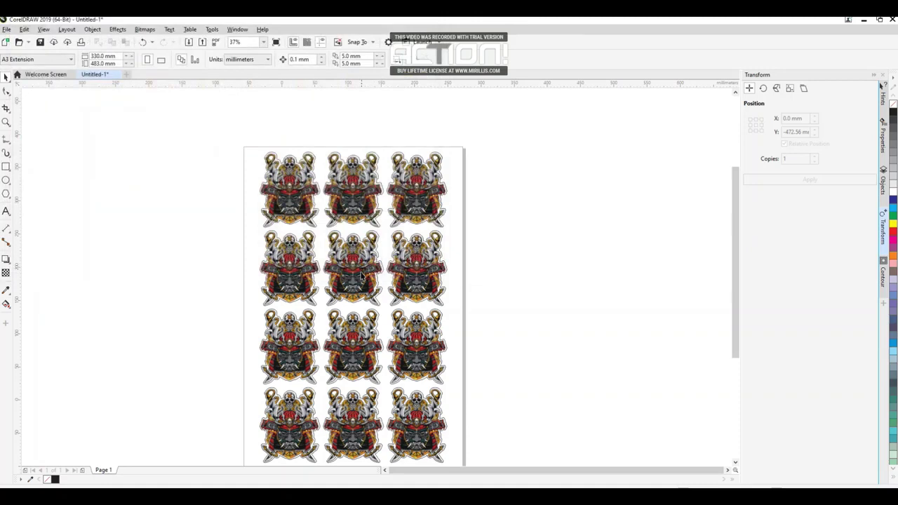
# Switch to File Explorer, open "cutting stiker" from drive D: in Microsoft Edge and look over the whole sticker sheet
pyautogui.moveTo(240, 497)
pyautogui.click(254, 480)
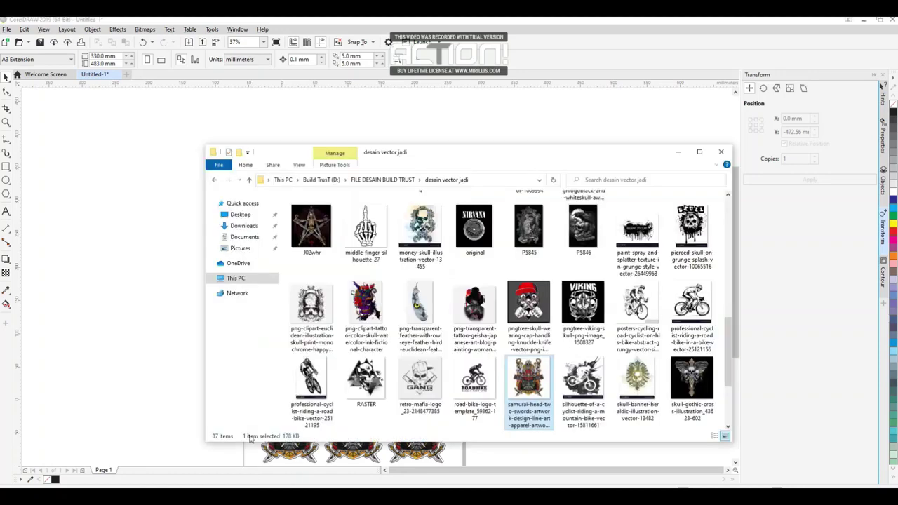
pyautogui.click(237, 279)
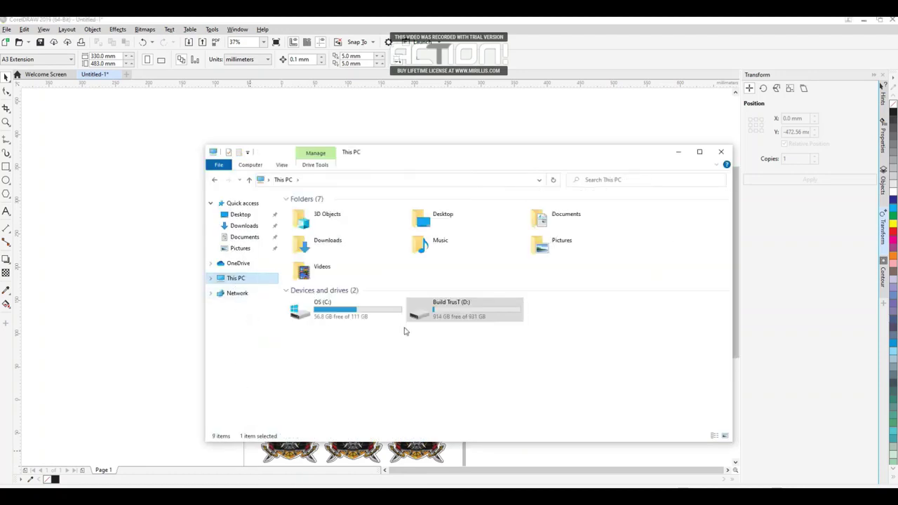
pyautogui.doubleClick(446, 318)
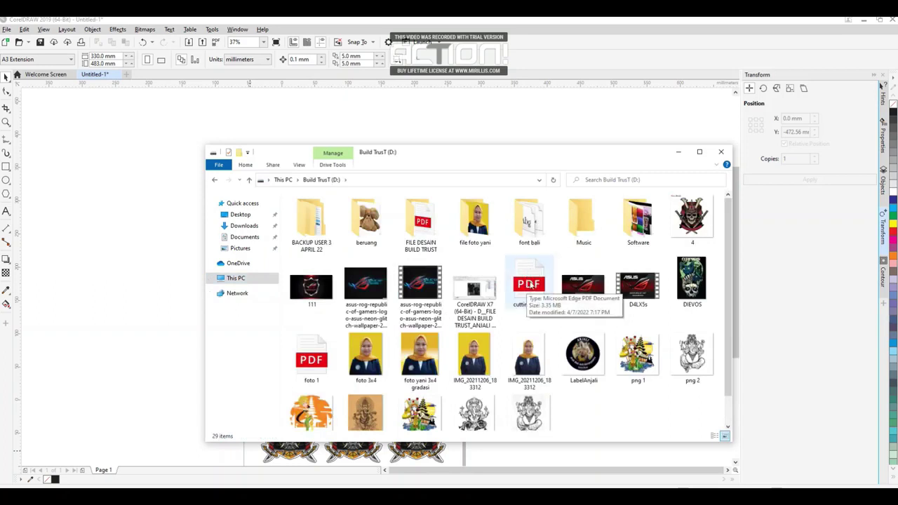
pyautogui.doubleClick(530, 283)
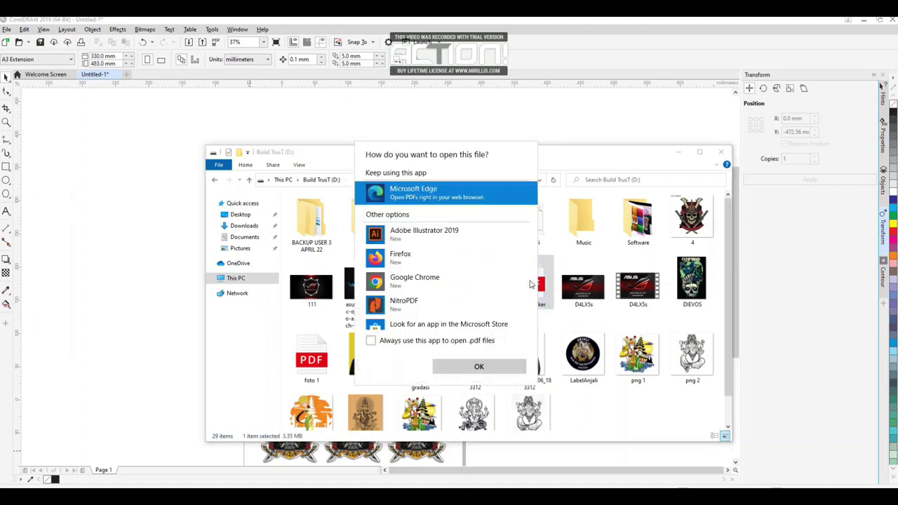
pyautogui.click(474, 363)
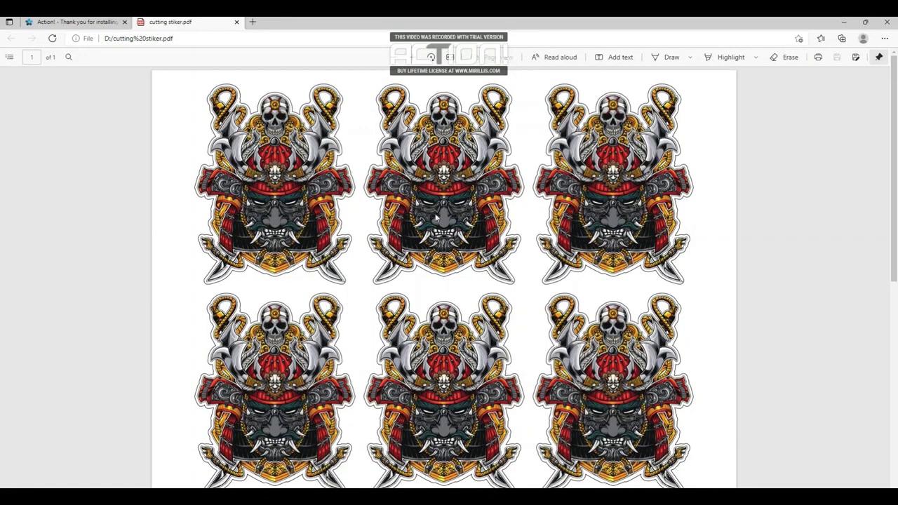
pyautogui.scroll(-3, 442, 278)
pyautogui.scroll(-5, 434, 208)
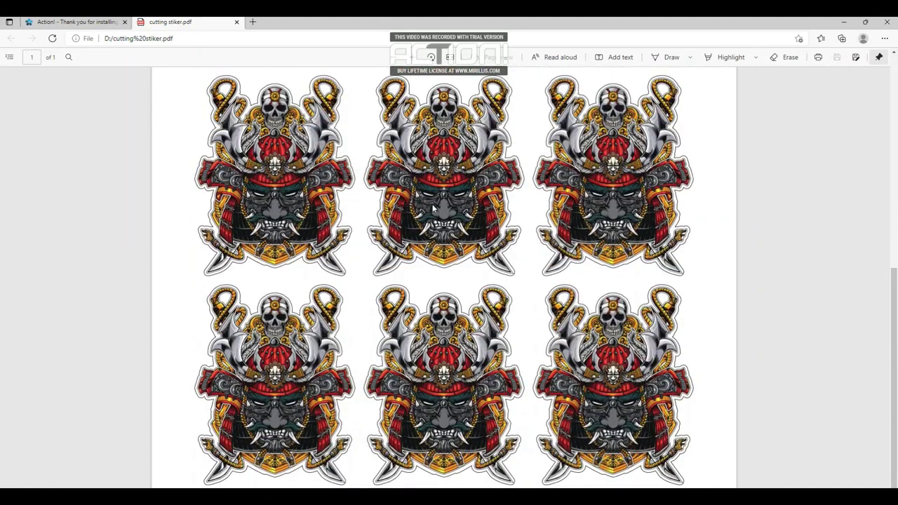
pyautogui.scroll(3, 433, 208)
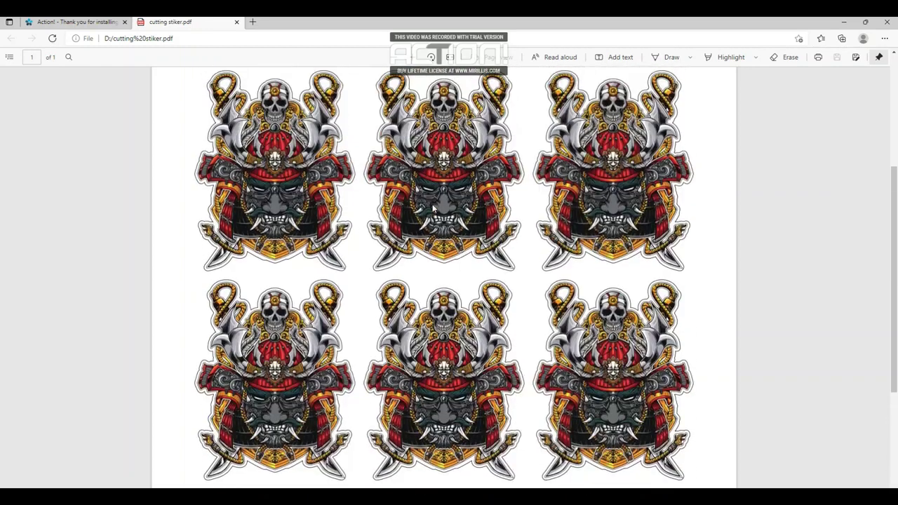